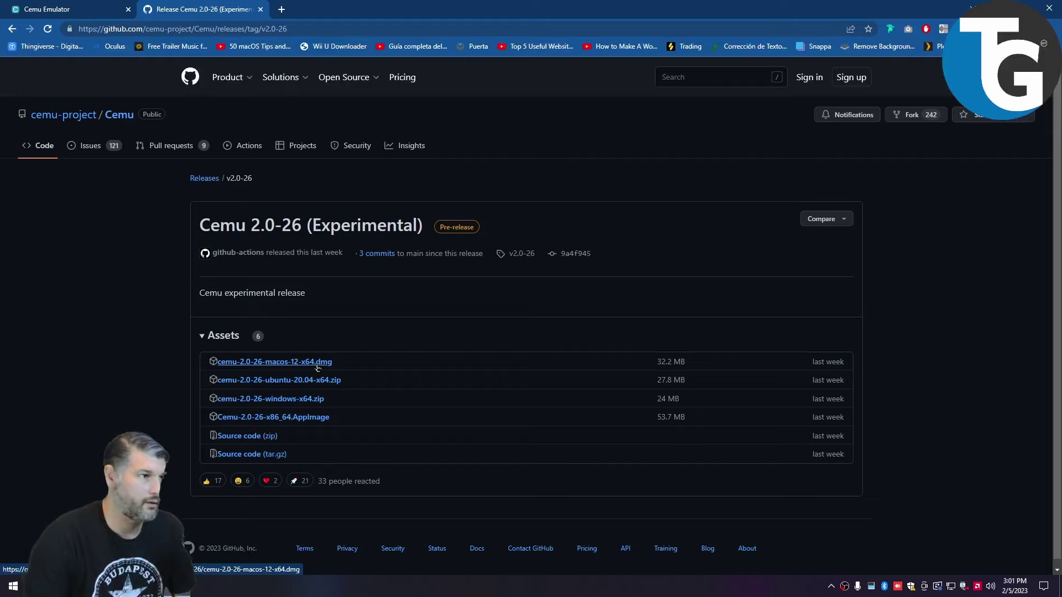
Download cemu-2.0-26-windows-x64.zip into the Downloads folder, open the archive and dismiss the WinRAR licence notice.
left_click(279, 400)
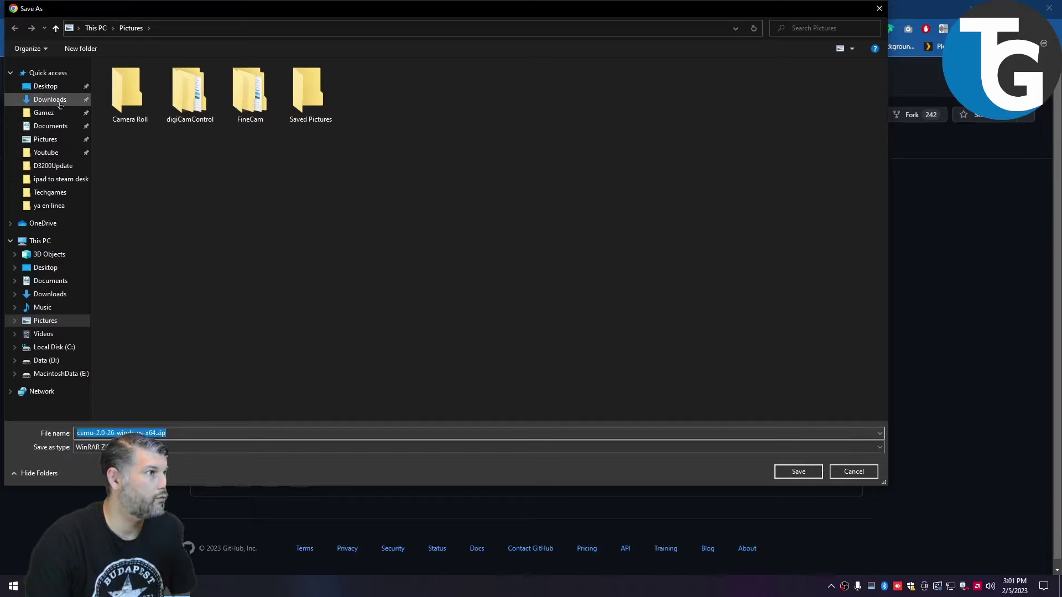
left_click(50, 99)
left_click(798, 471)
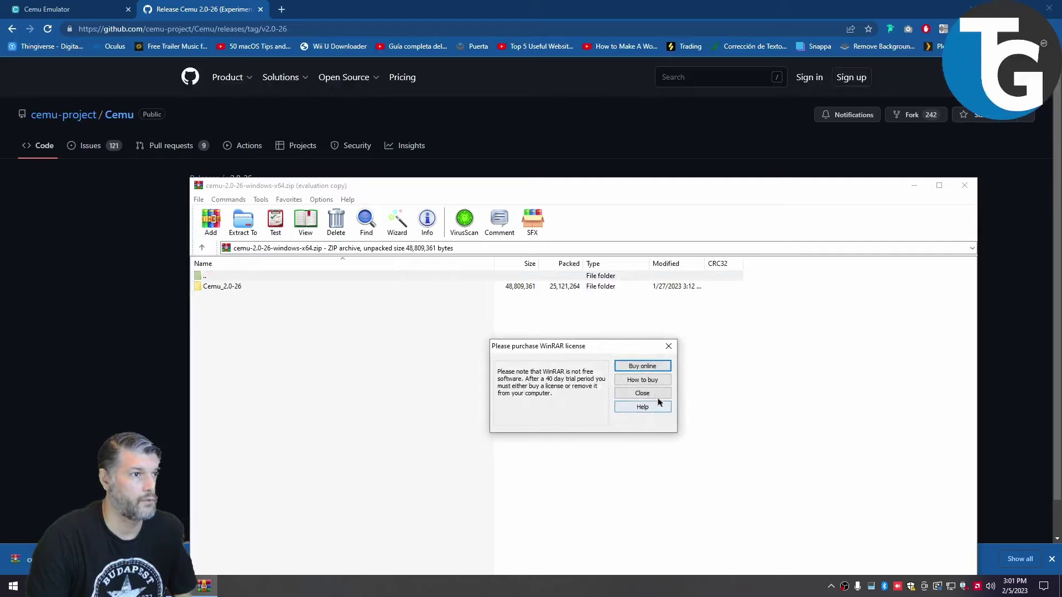
left_click(642, 393)
Close the Cemu 2.0-26 release page and minimize the browser.
left_click(616, 4)
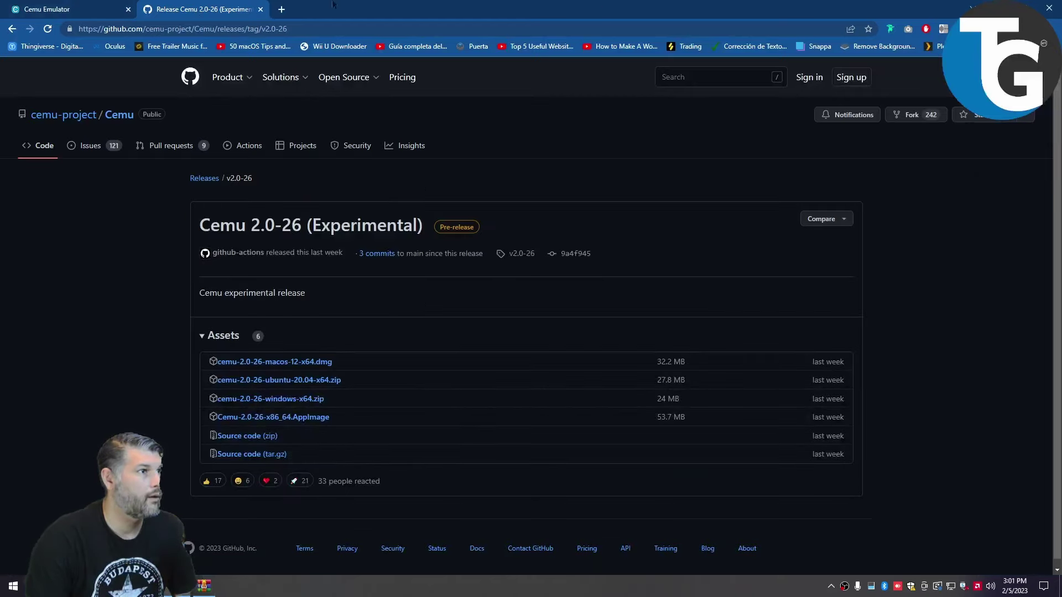
middle_click(227, 4)
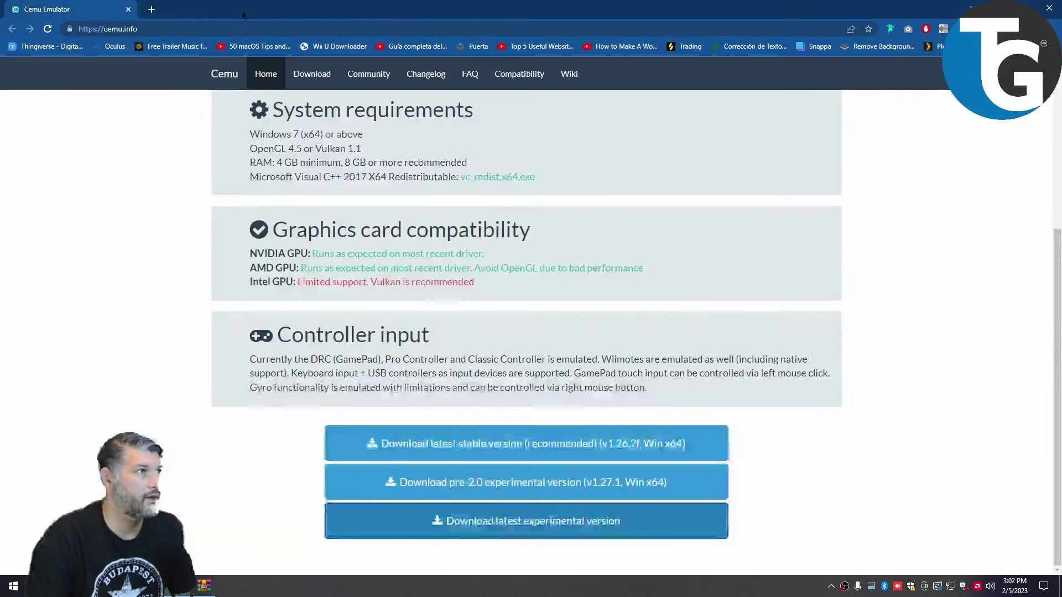
left_click(998, 9)
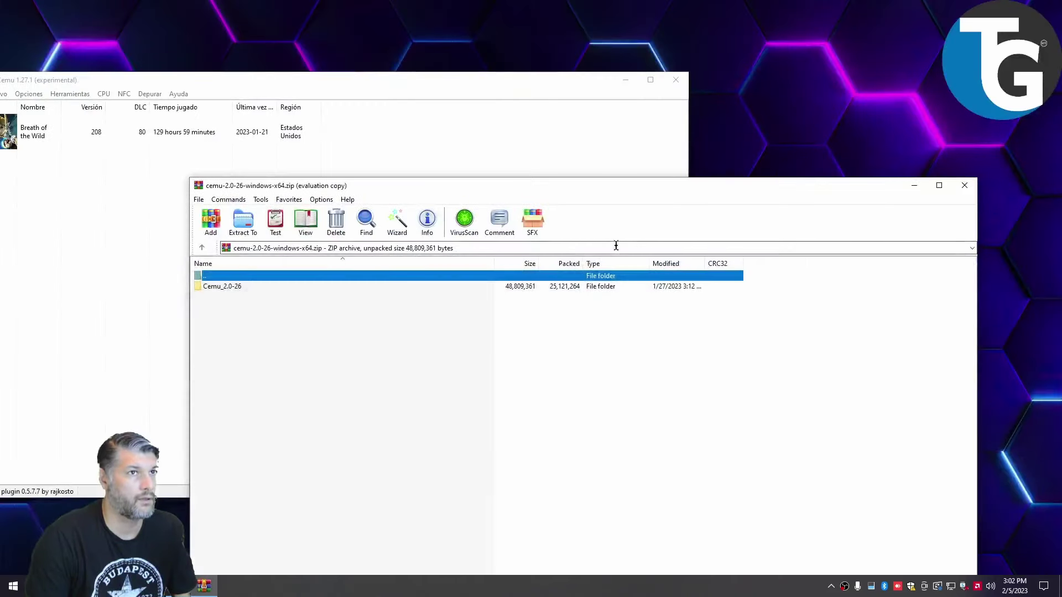
Check the game path in the general settings of Cemu 1.27.1, and close that emulator.
left_click(192, 170)
left_click_drag(230, 61, 468, 58)
left_click(265, 79)
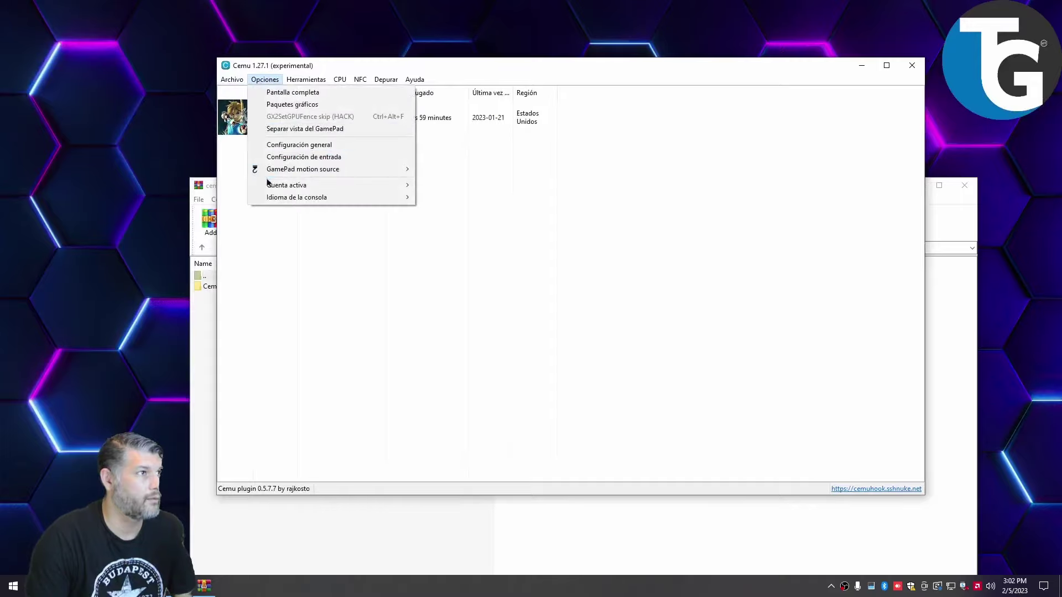
left_click(292, 145)
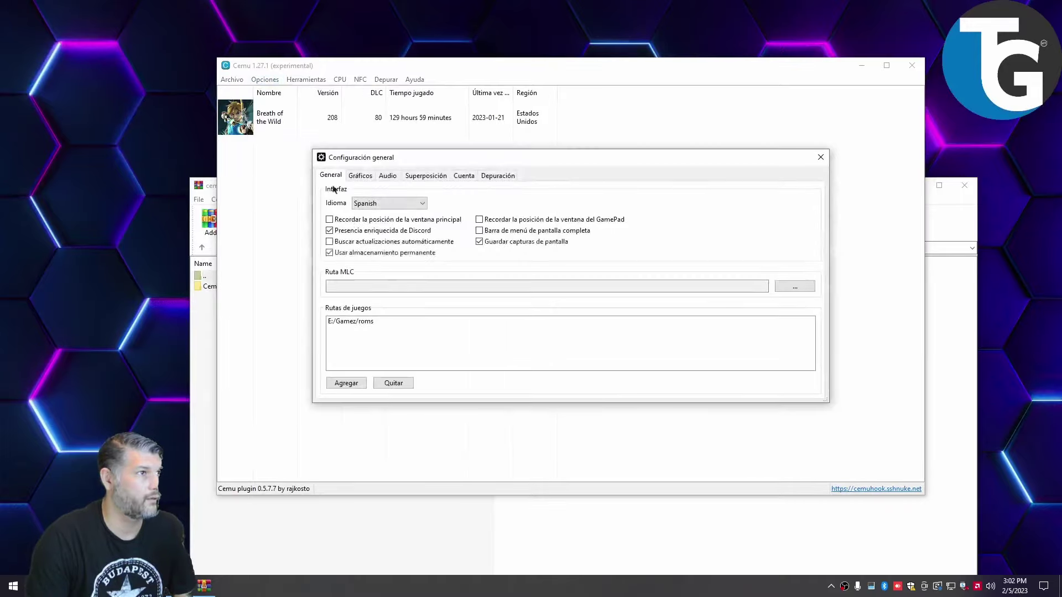
left_click(372, 324)
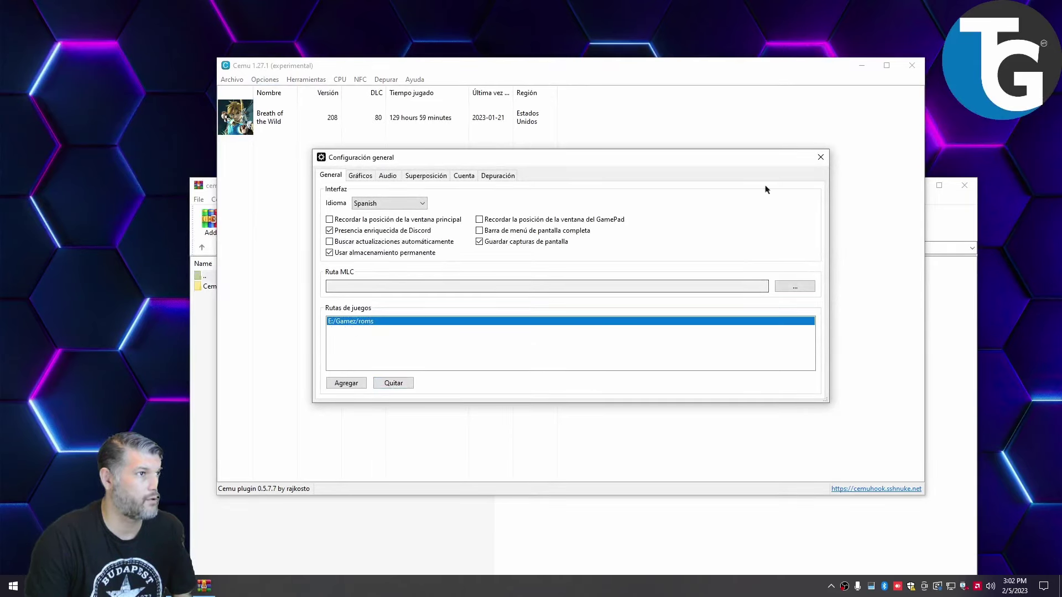
left_click(821, 157)
left_click(913, 65)
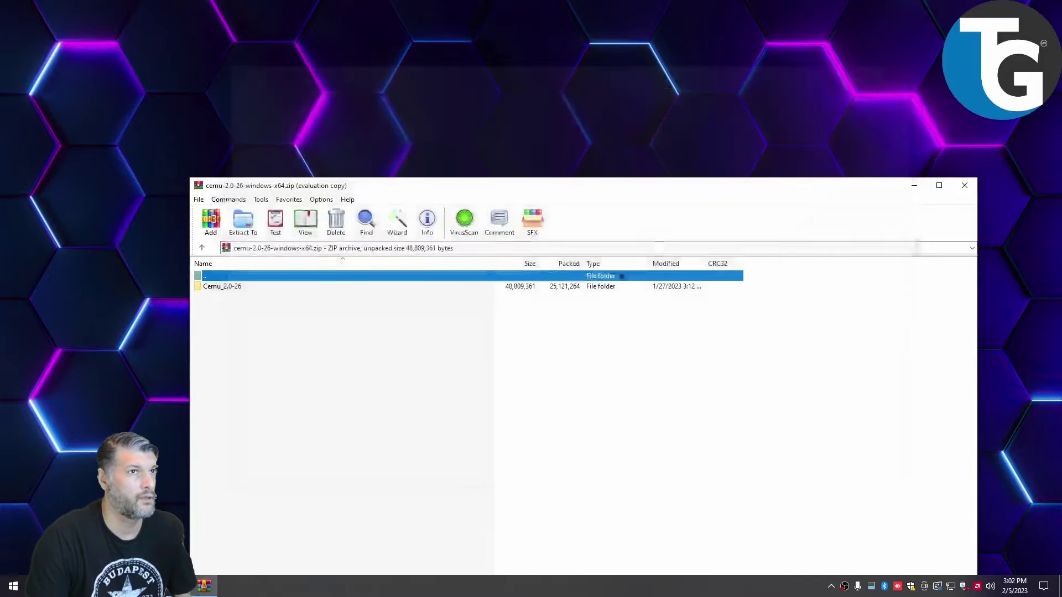
Extract the Cemu_2.0-26 folder from the WinRAR archive into the Gamez folder in File Explorer.
key("super")
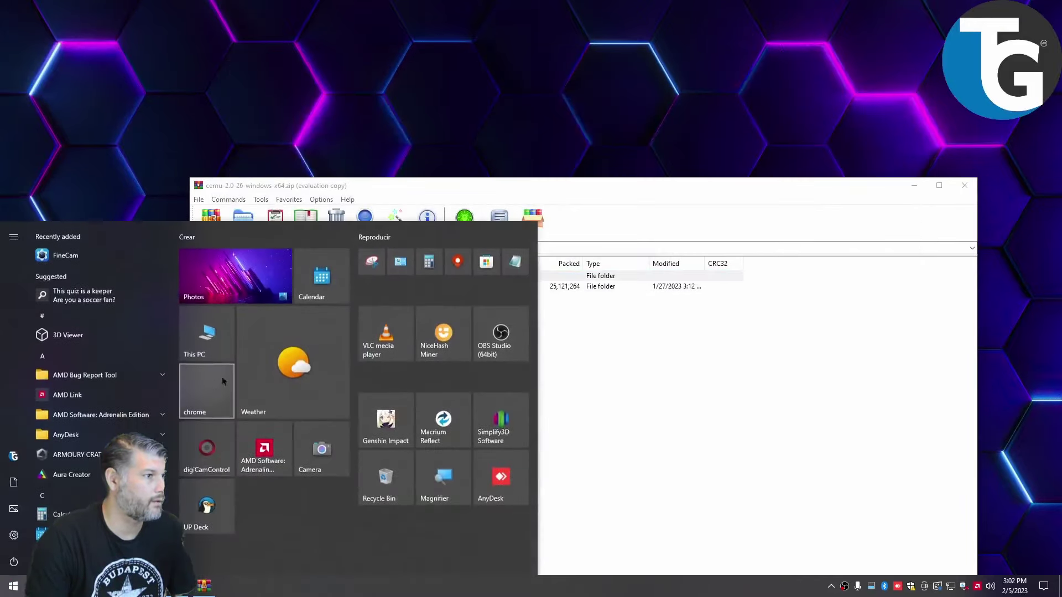
key("super+e")
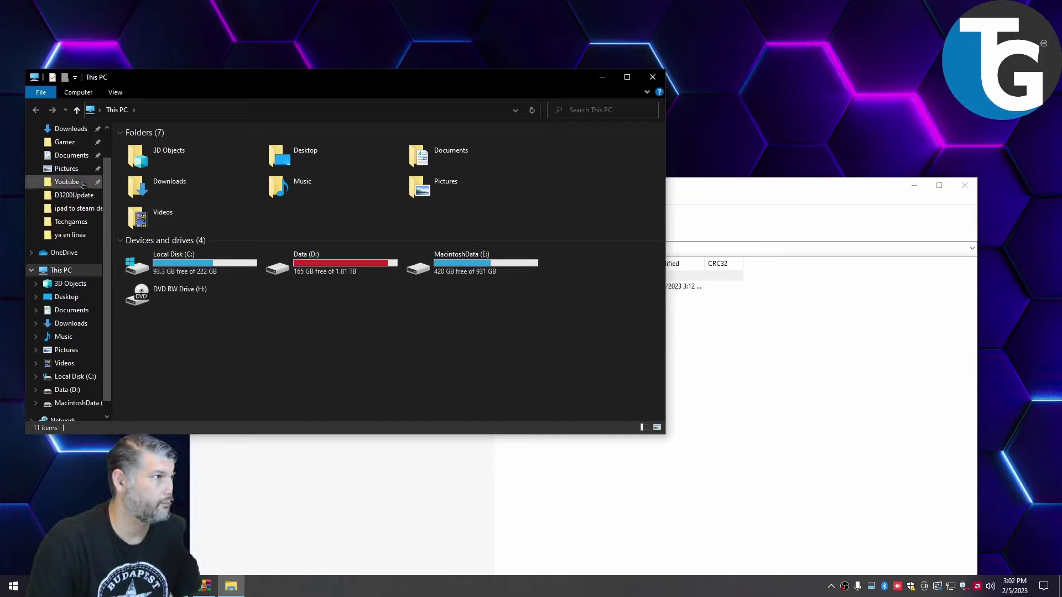
left_click(65, 142)
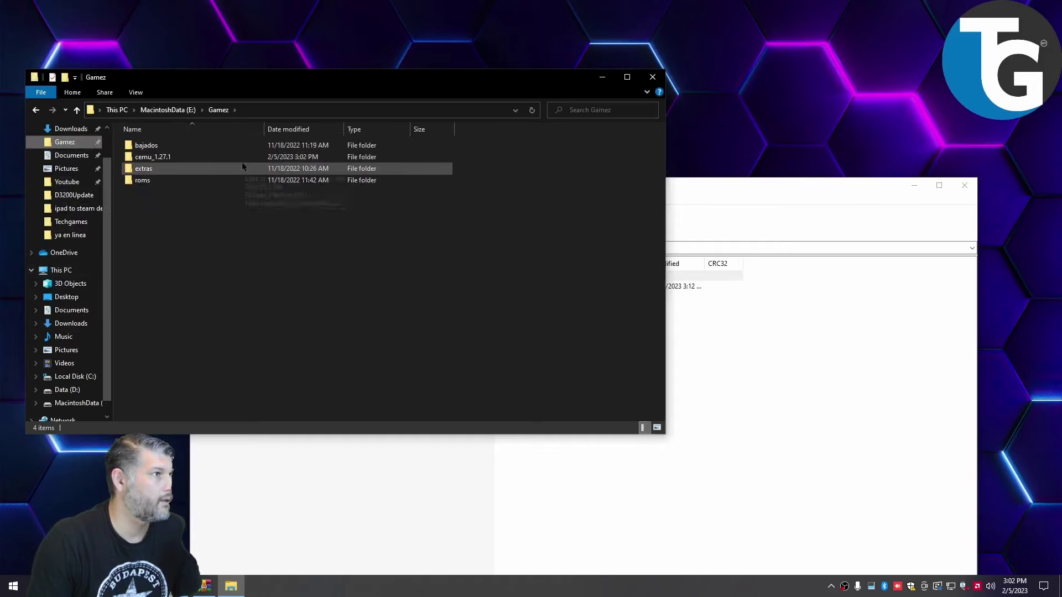
left_click(720, 401)
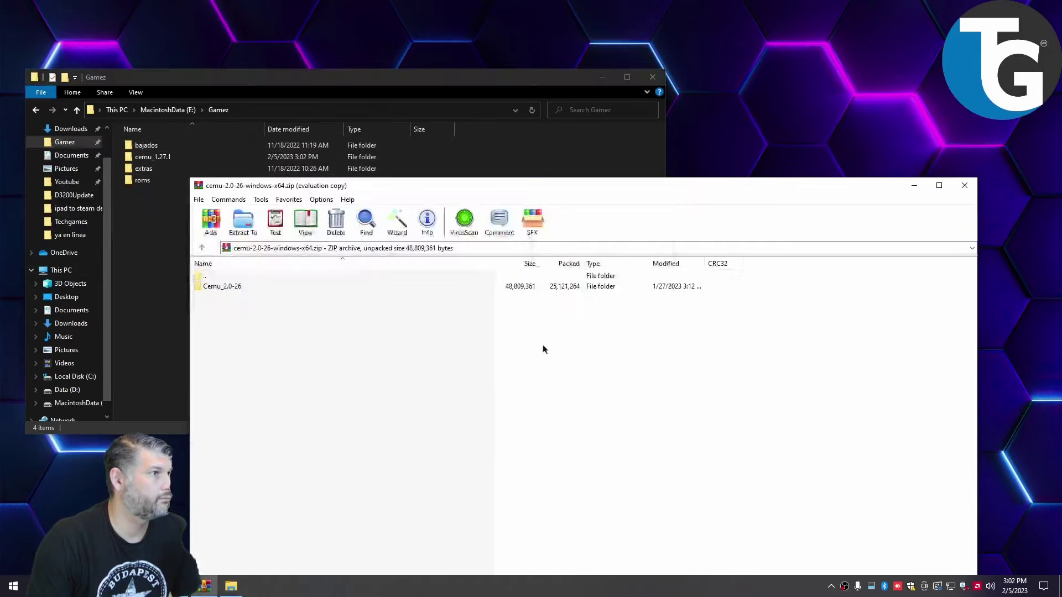
left_click(202, 288)
left_click_drag(152, 291, 153, 292)
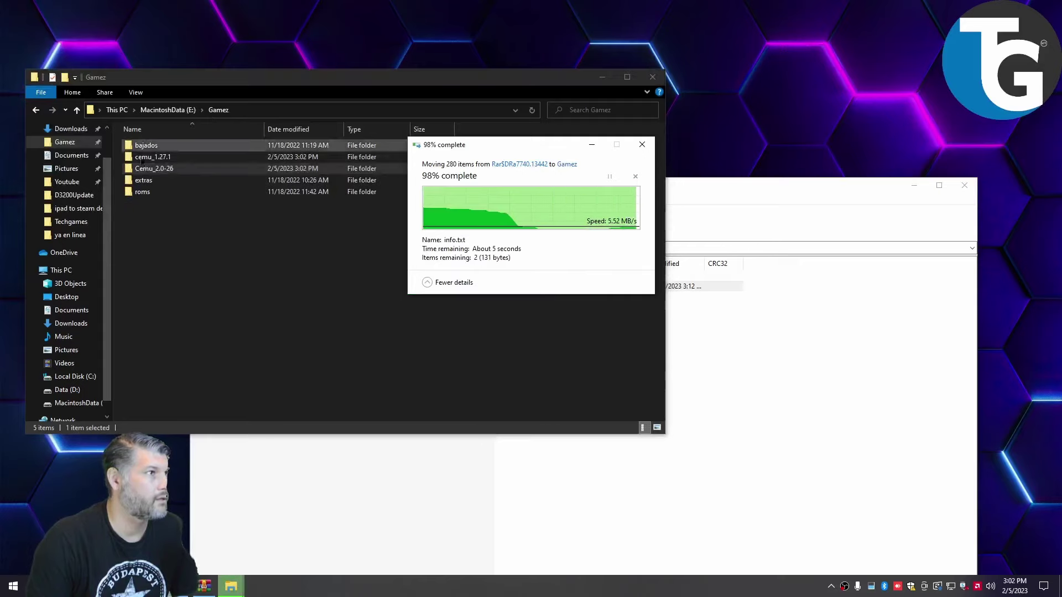
Copy the mlc01 folder from cemu_1.27.1 into the Cemu_2.0-26 folder.
double_click(169, 159)
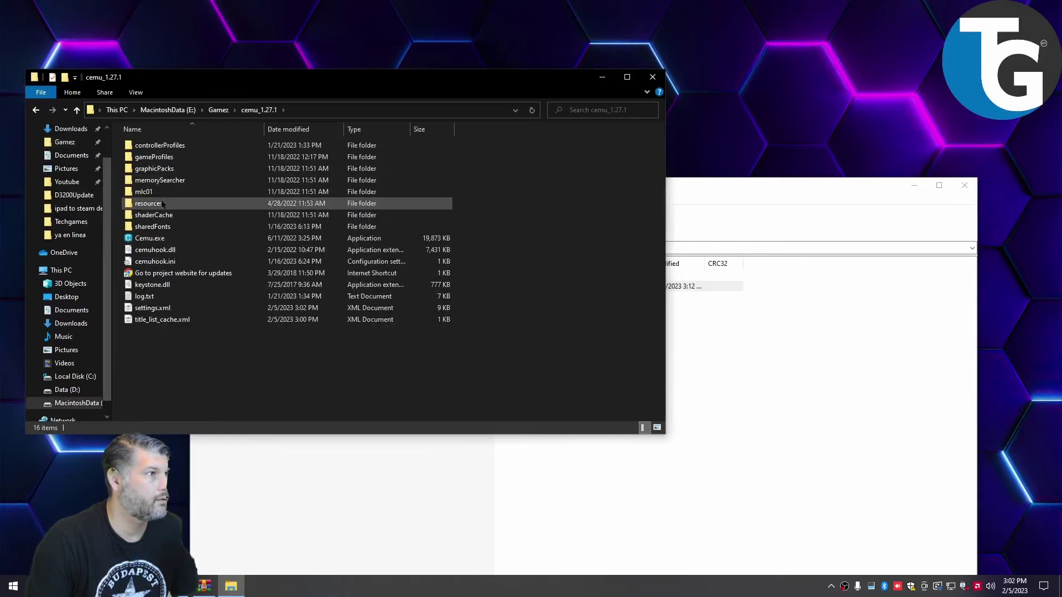
left_click(146, 193)
right_click(147, 195)
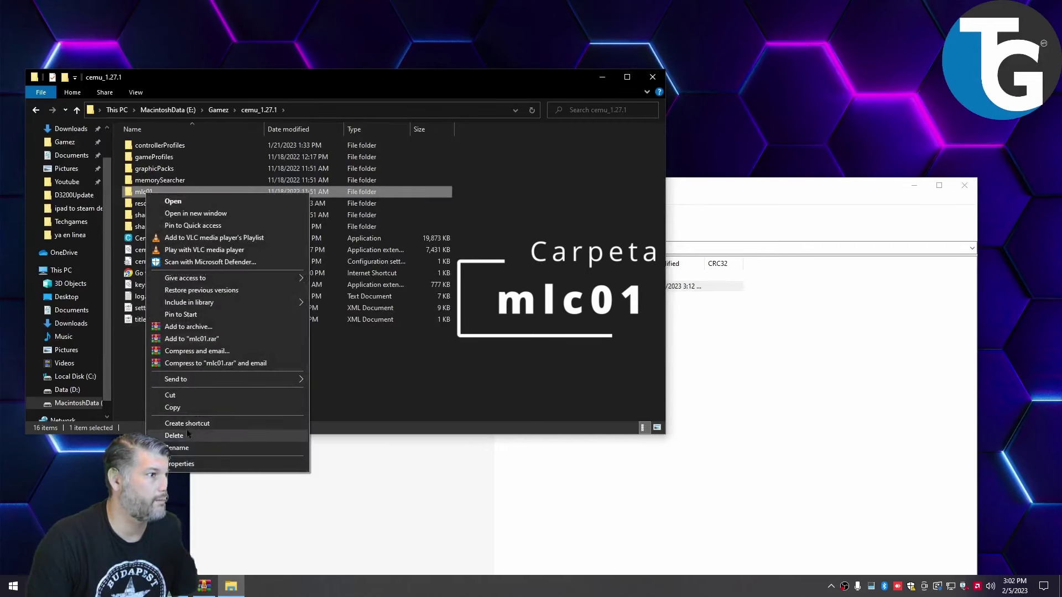
left_click(185, 408)
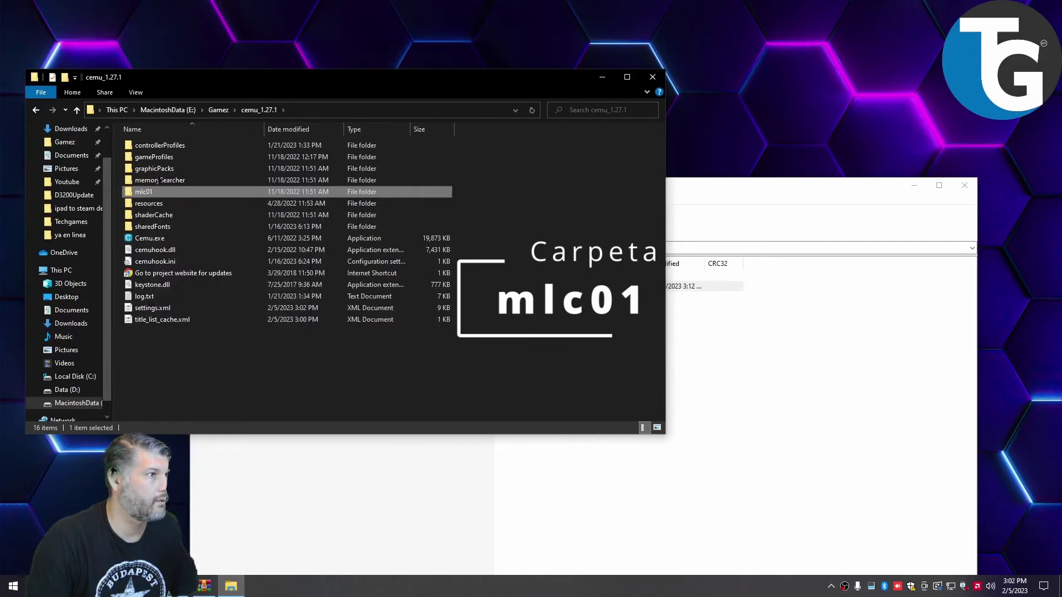
left_click(77, 110)
double_click(147, 169)
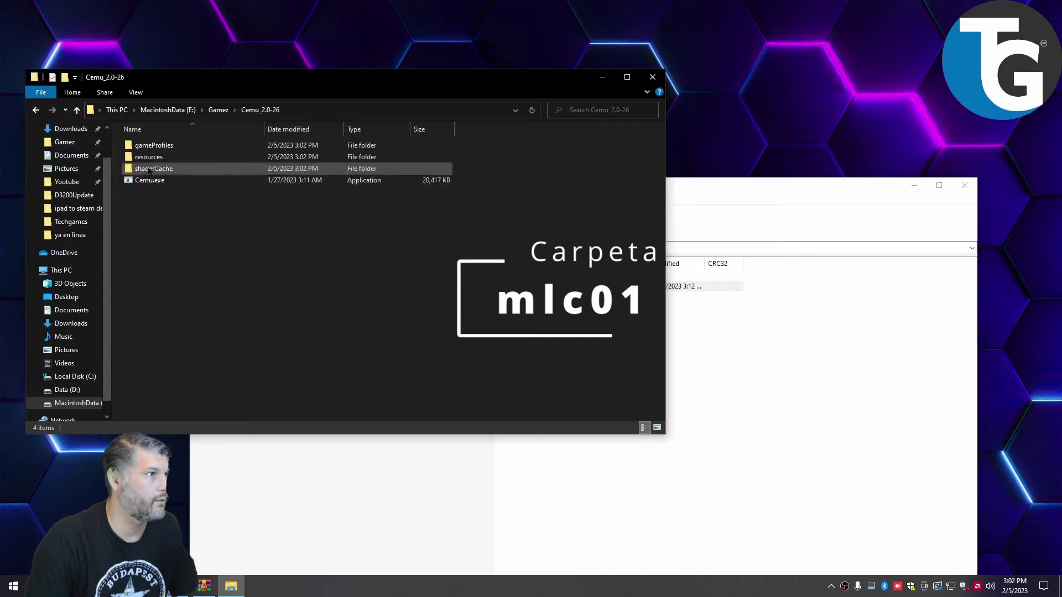
right_click(239, 273)
mouse_move(314, 409)
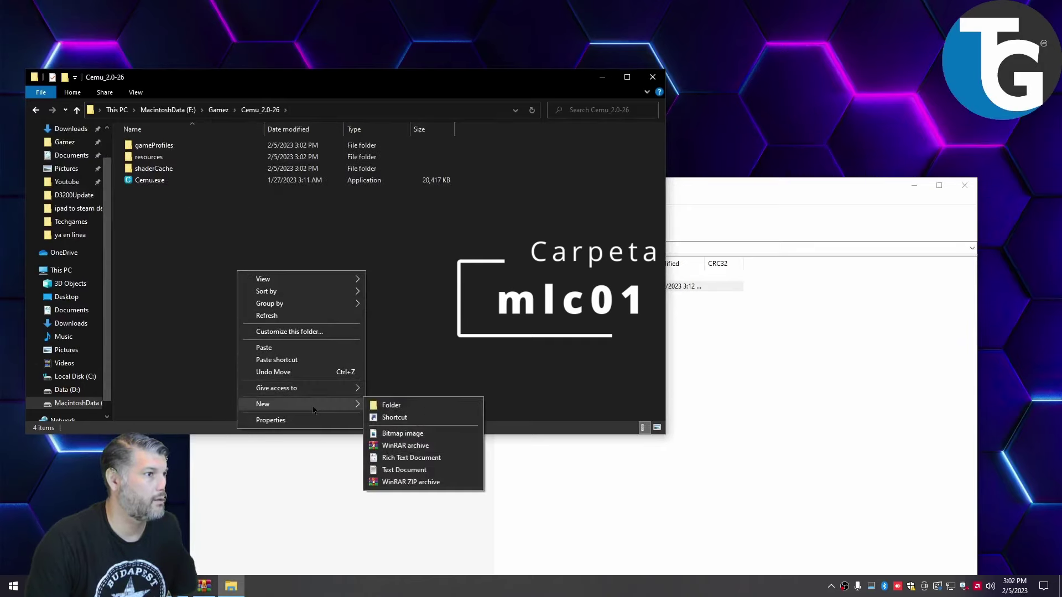
left_click(288, 347)
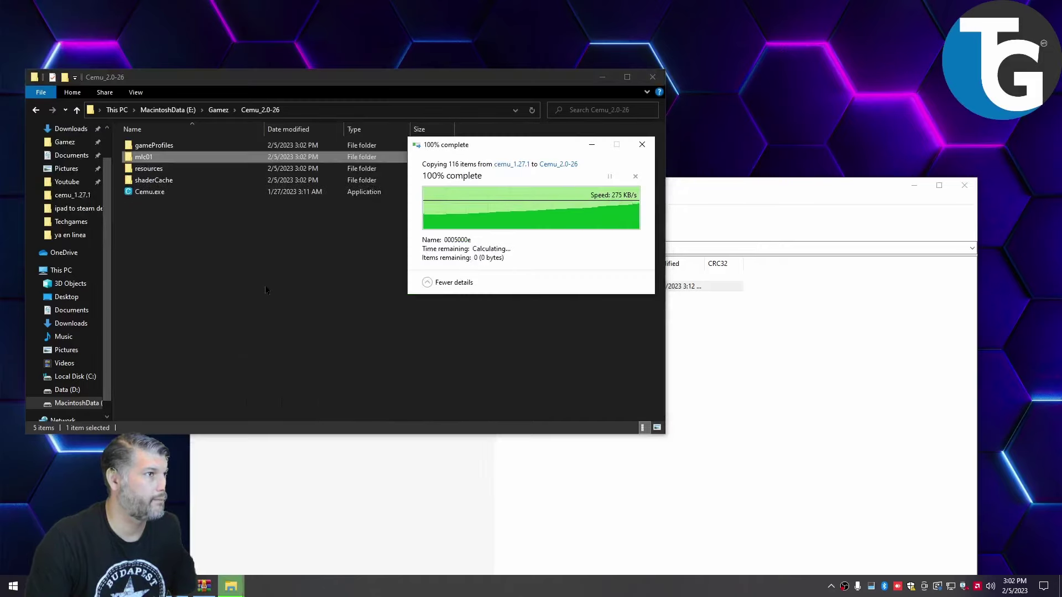
Review the contents of the cemu_1.27.1 folder and return to the Gamez folder.
left_click(214, 109)
double_click(152, 157)
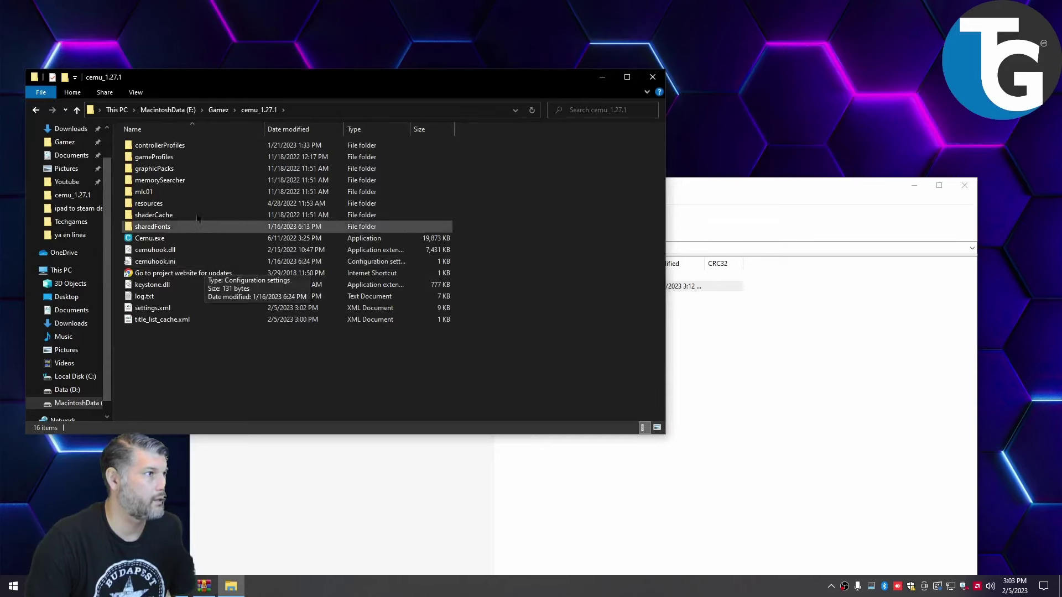
left_click(219, 110)
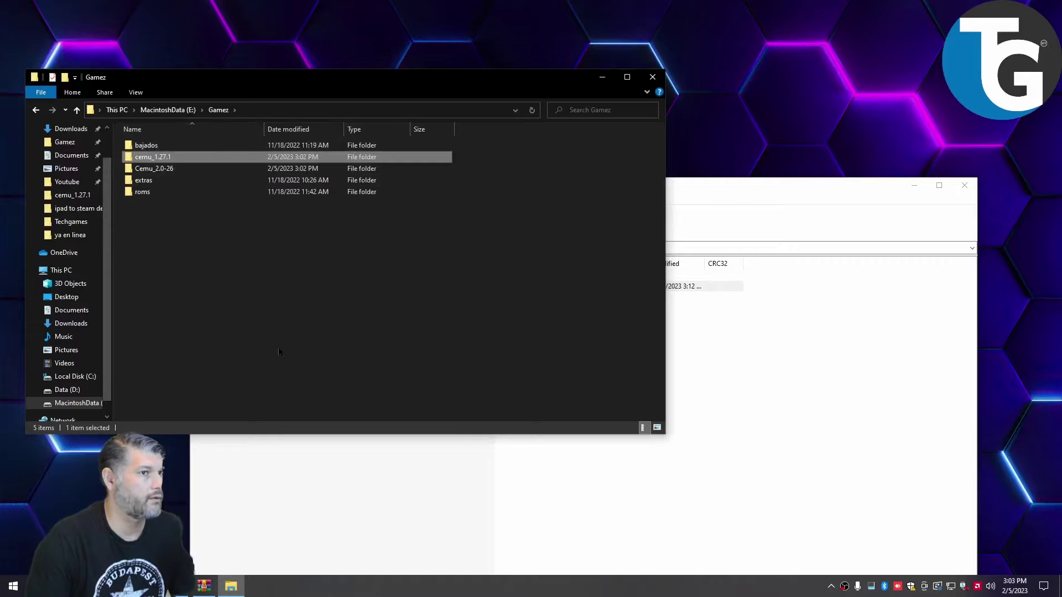
Close the WinRAR archive and launch Cemu.exe from the Cemu_2.0-26 folder.
left_click(804, 373)
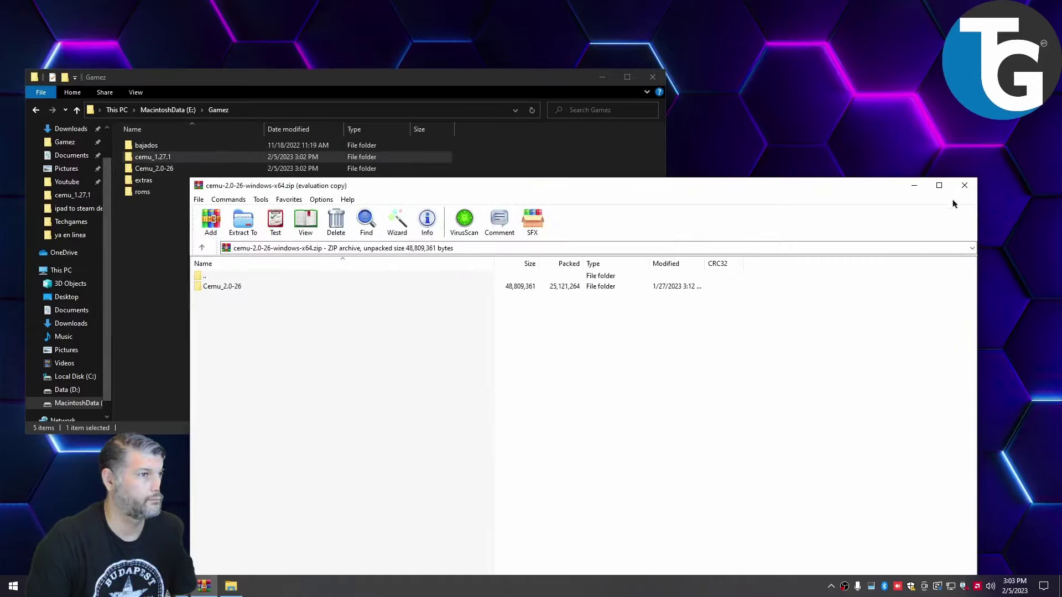
left_click(964, 186)
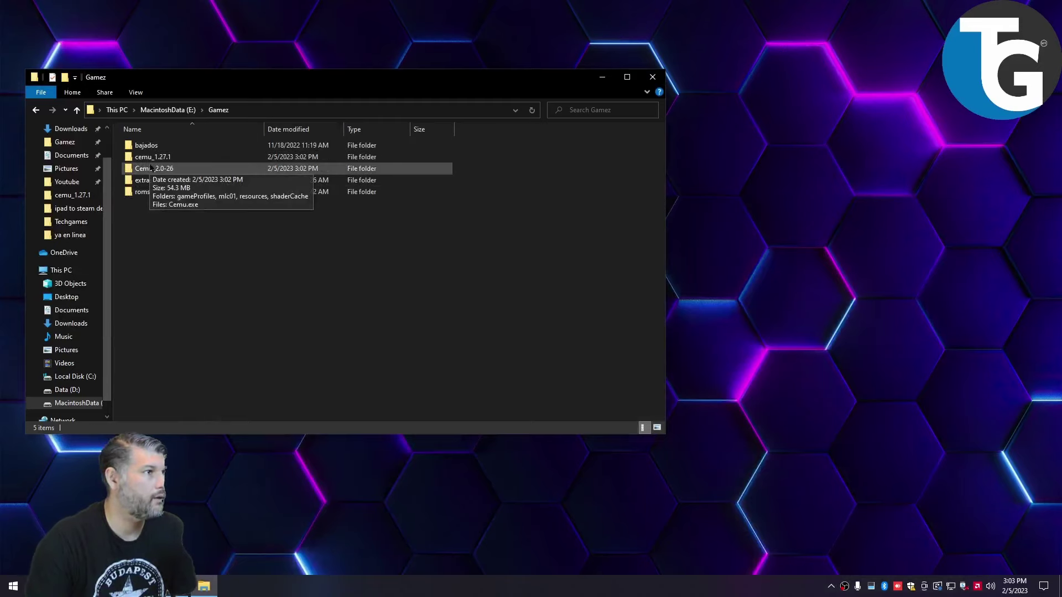
double_click(150, 168)
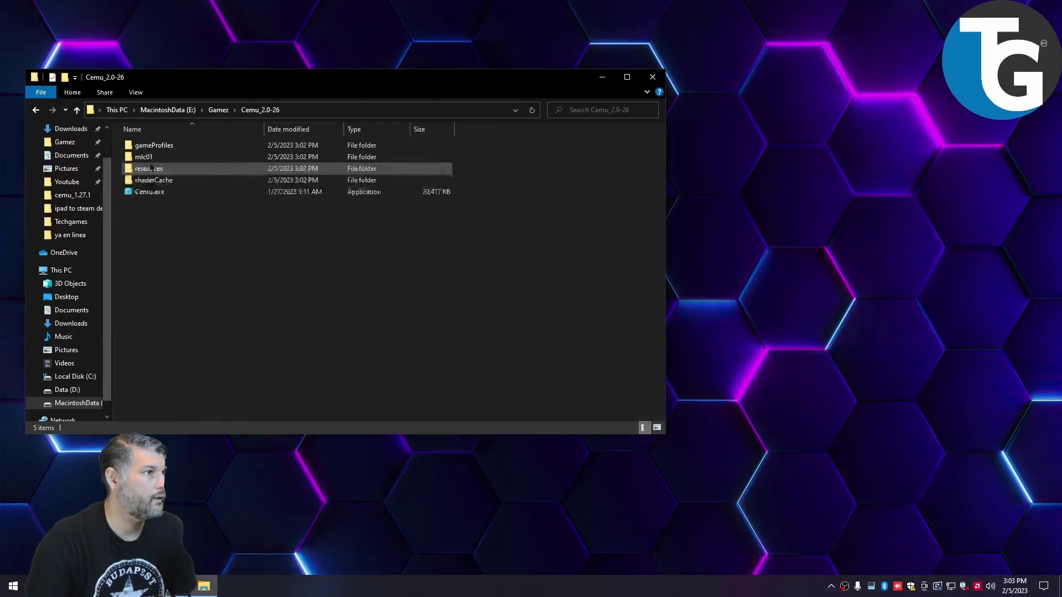
right_click(146, 194)
left_click(200, 215)
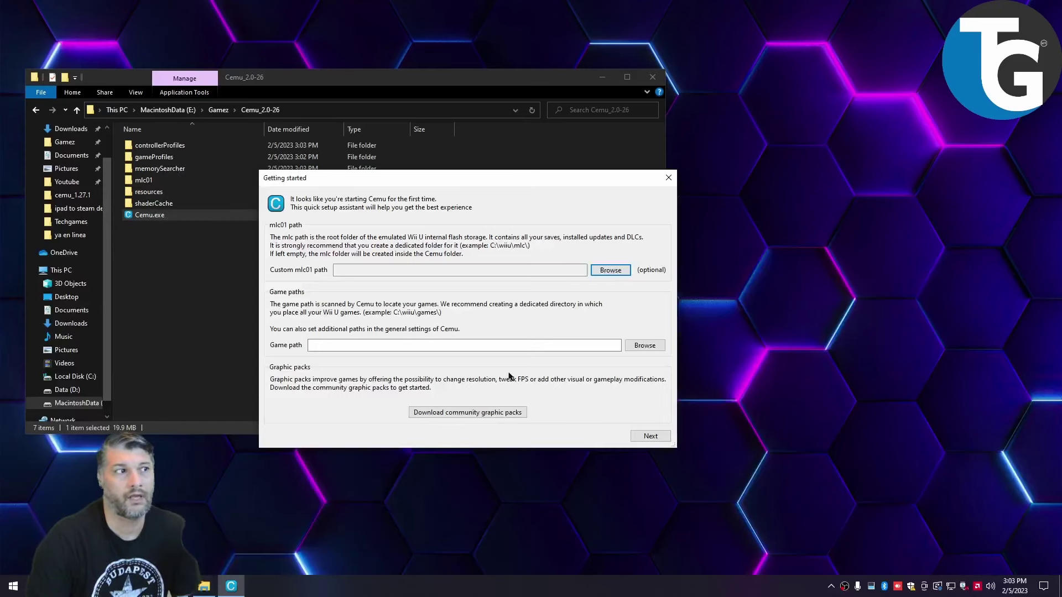
Set the custom mlc01 path to E:\Gamez\Cemu_2.0-26\mlc01 in the setup assistant.
left_click(608, 270)
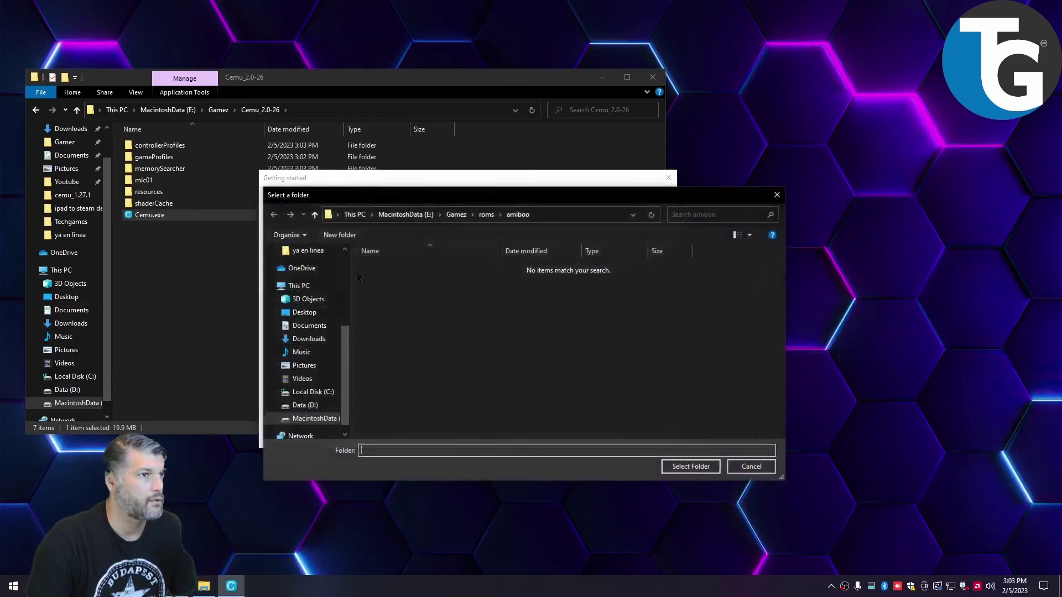
left_click(456, 214)
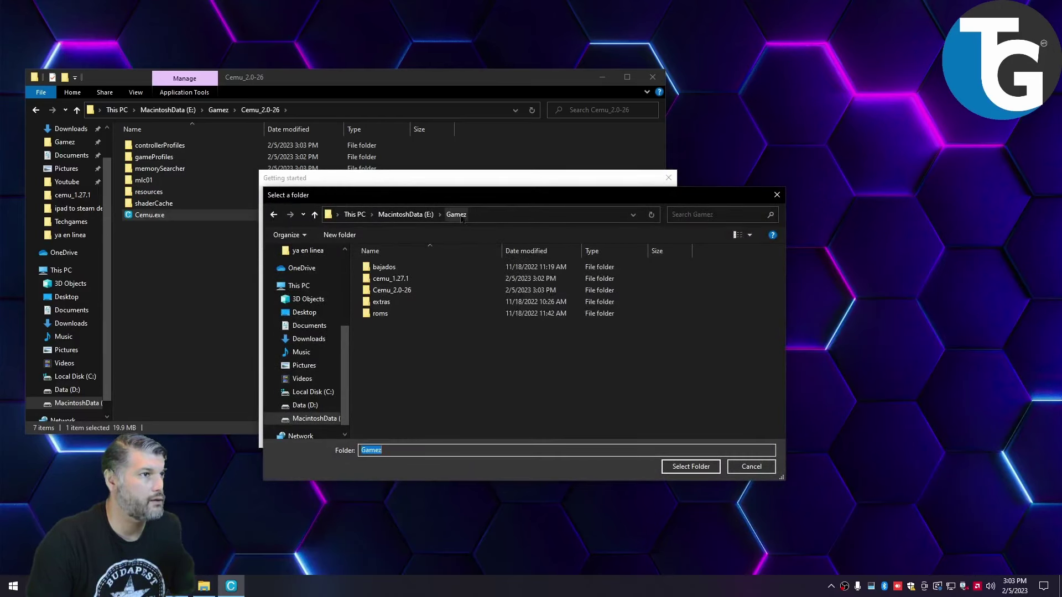
double_click(410, 293)
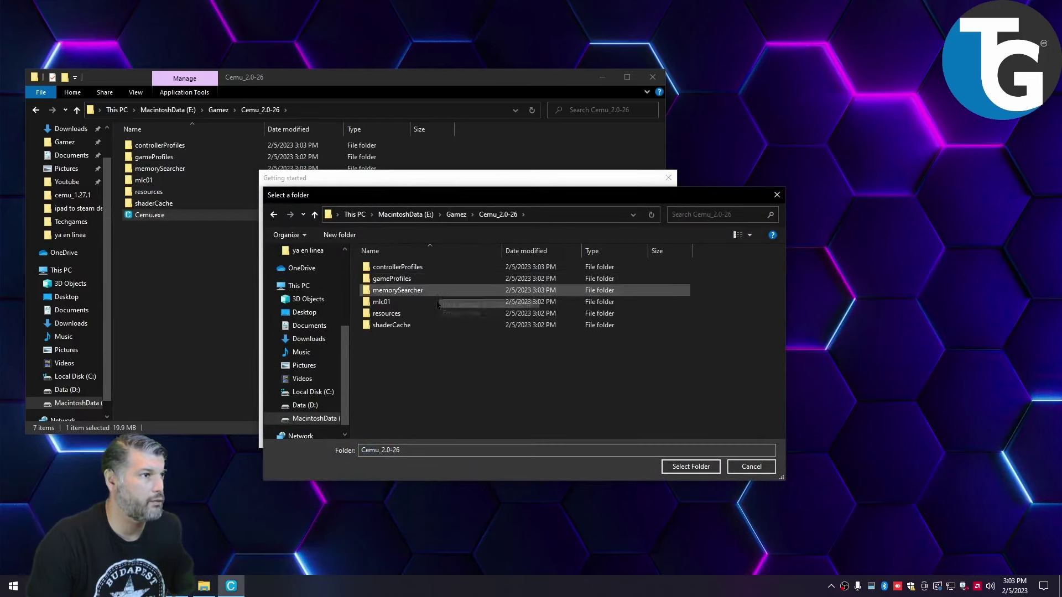
double_click(388, 302)
left_click(691, 467)
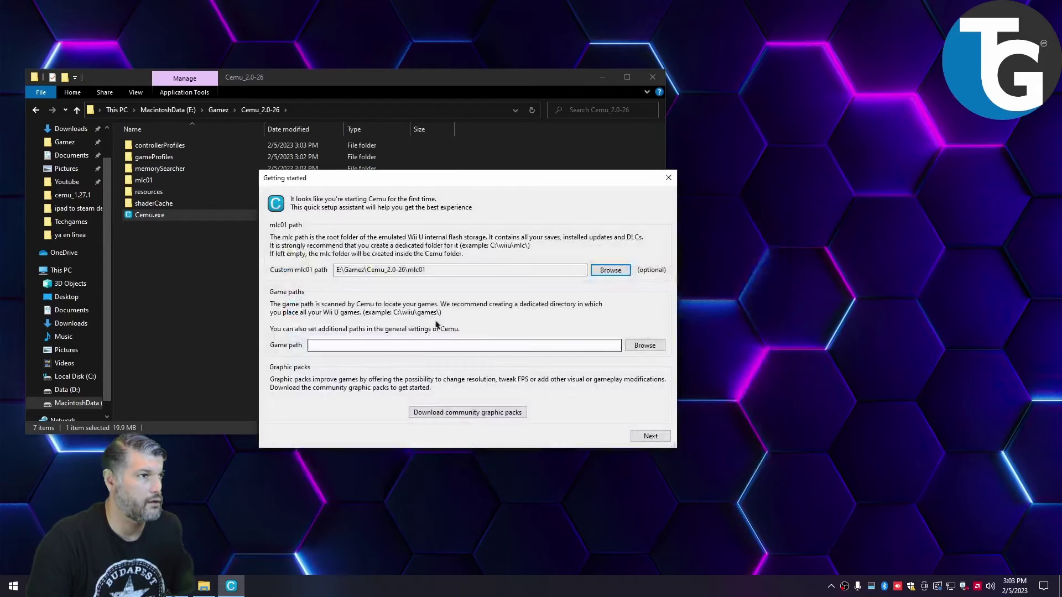
Set the game path to E:\Gamez\roms in the setup assistant.
left_click(645, 344)
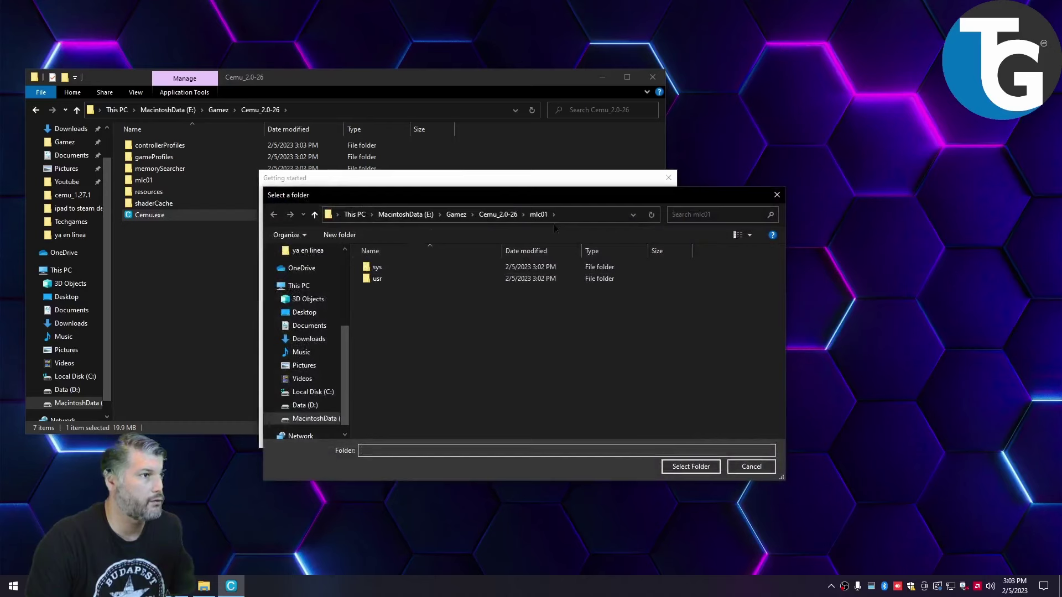
left_click(497, 214)
left_click(456, 215)
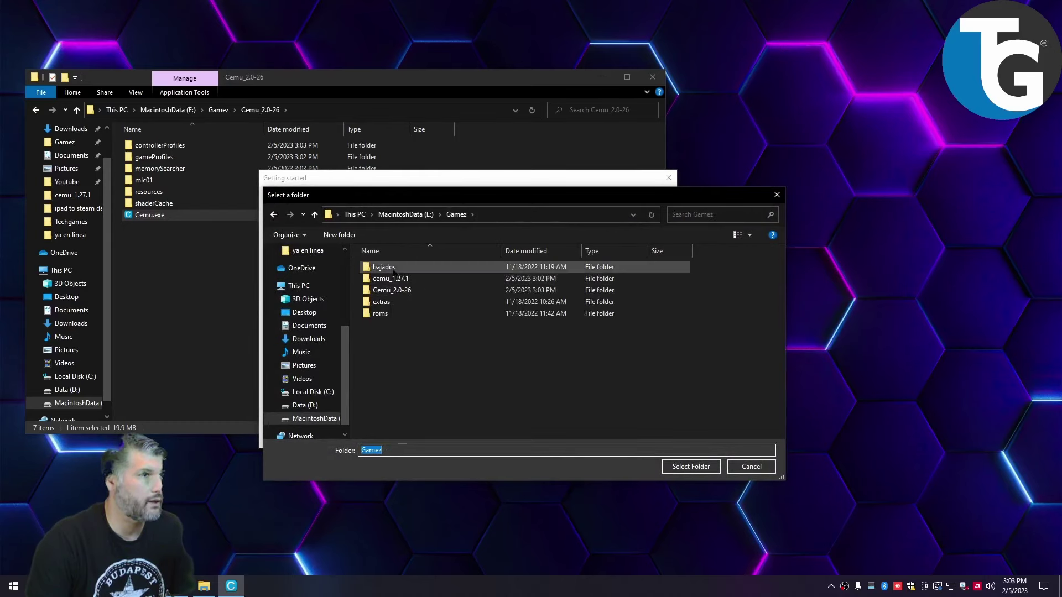
double_click(391, 313)
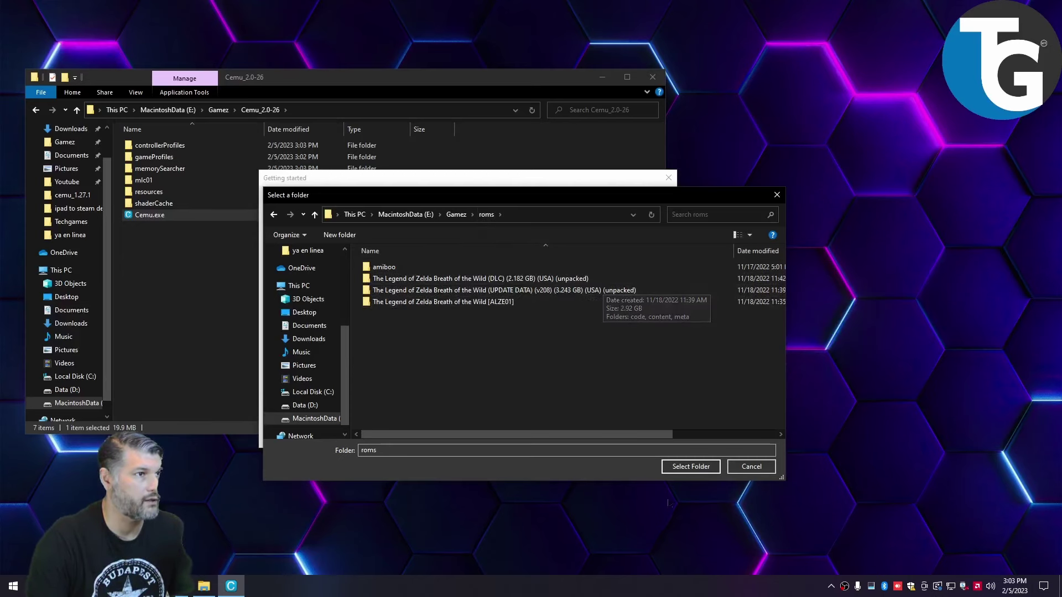
left_click(691, 466)
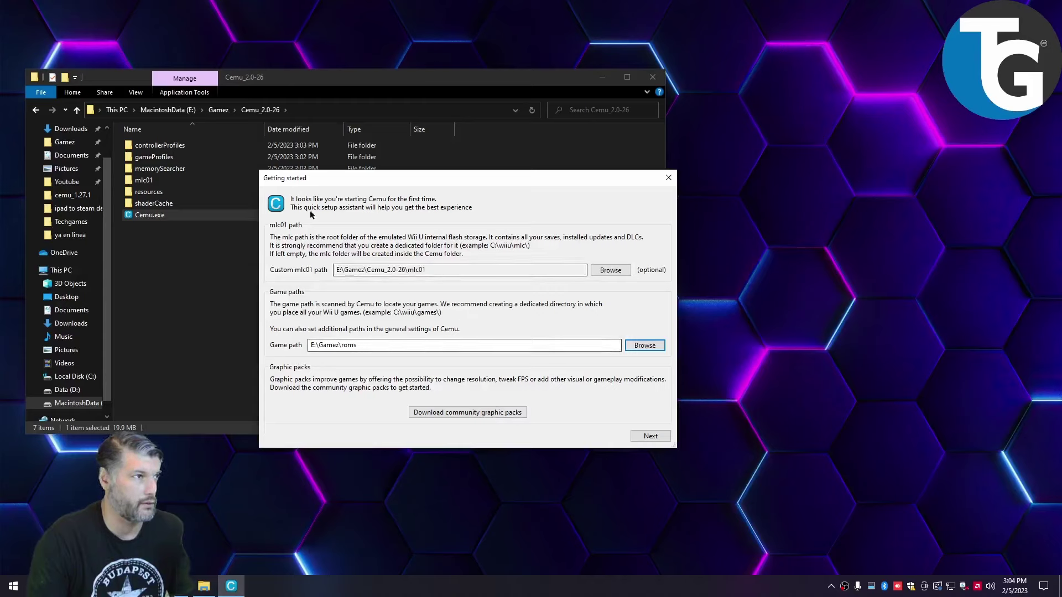
Download the community graphic packs without viewing them, and continue to the setup assistant's input settings page.
left_click(473, 414)
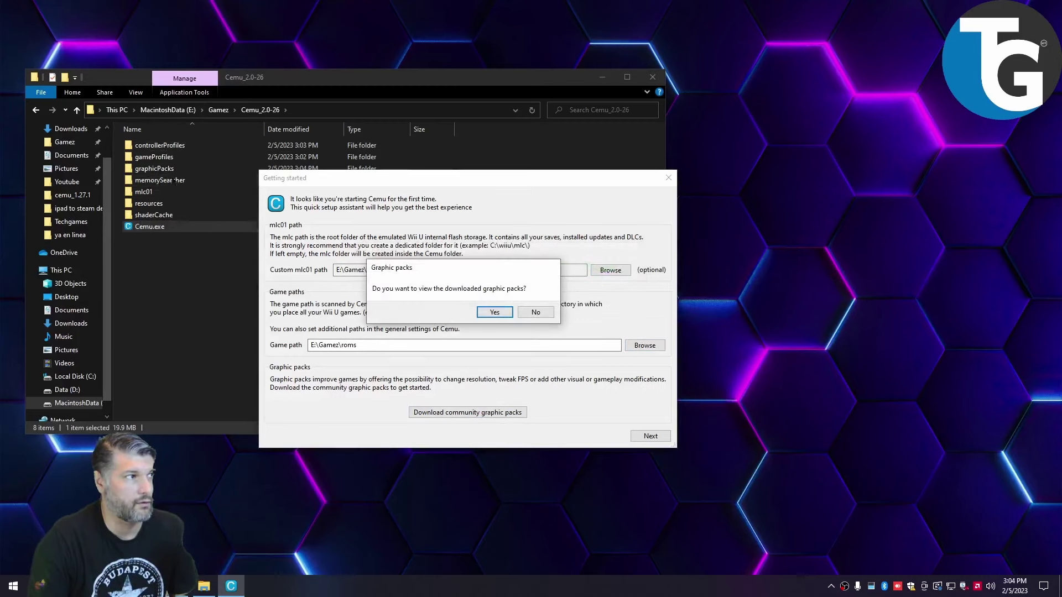
left_click(538, 313)
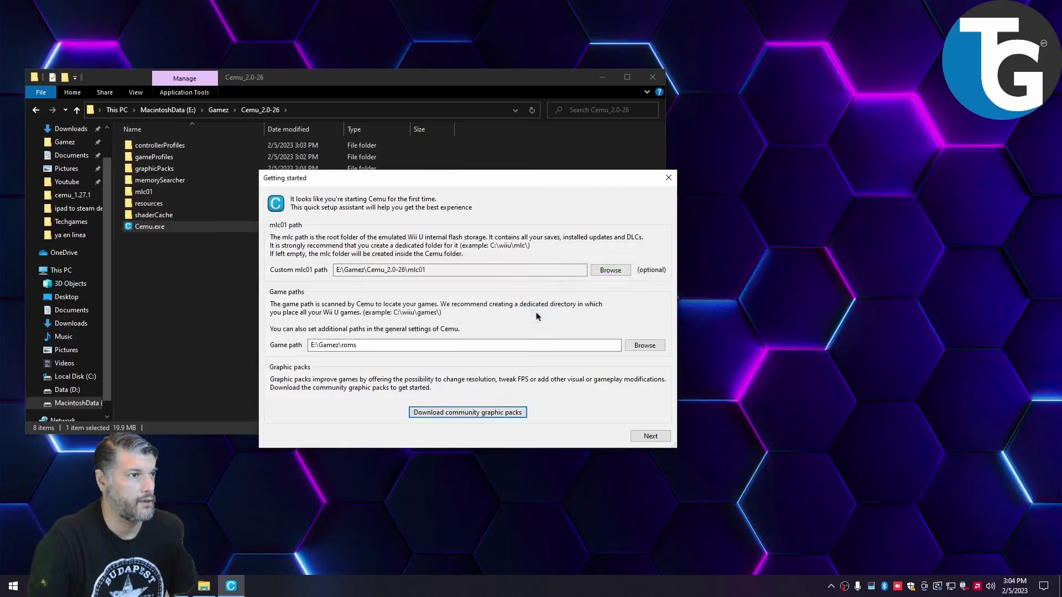
left_click(651, 437)
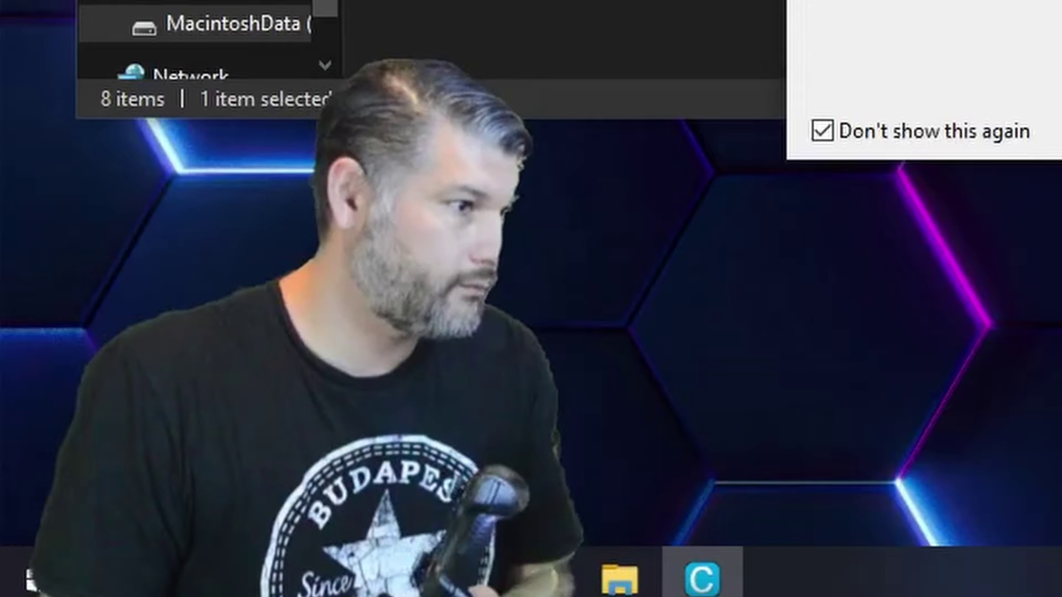
Open the Windows Bluetooth device settings and remove the paired Pro Controller.
key("alt+Tab")
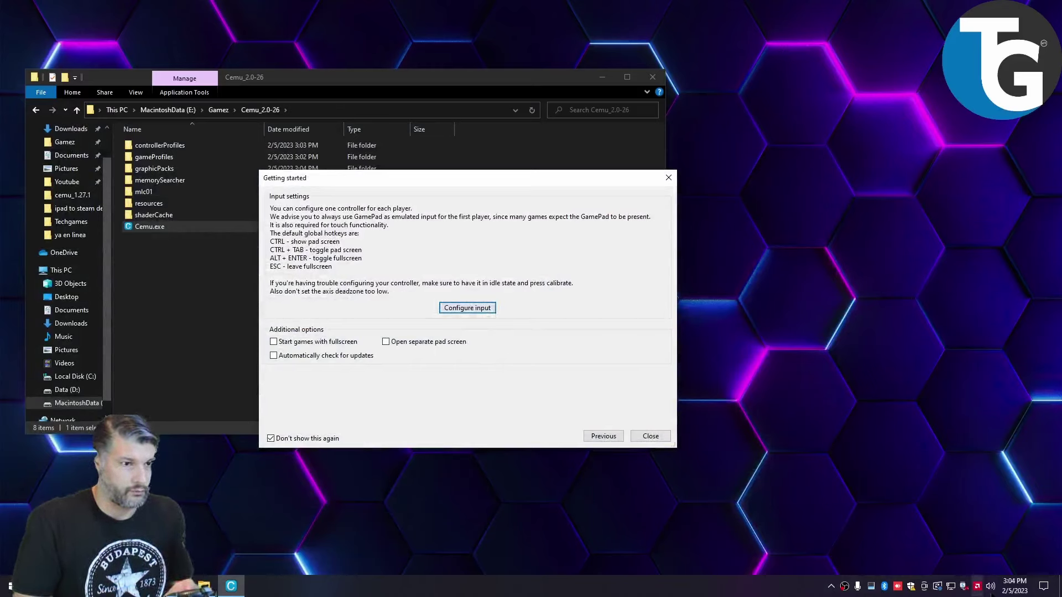
left_click(1044, 586)
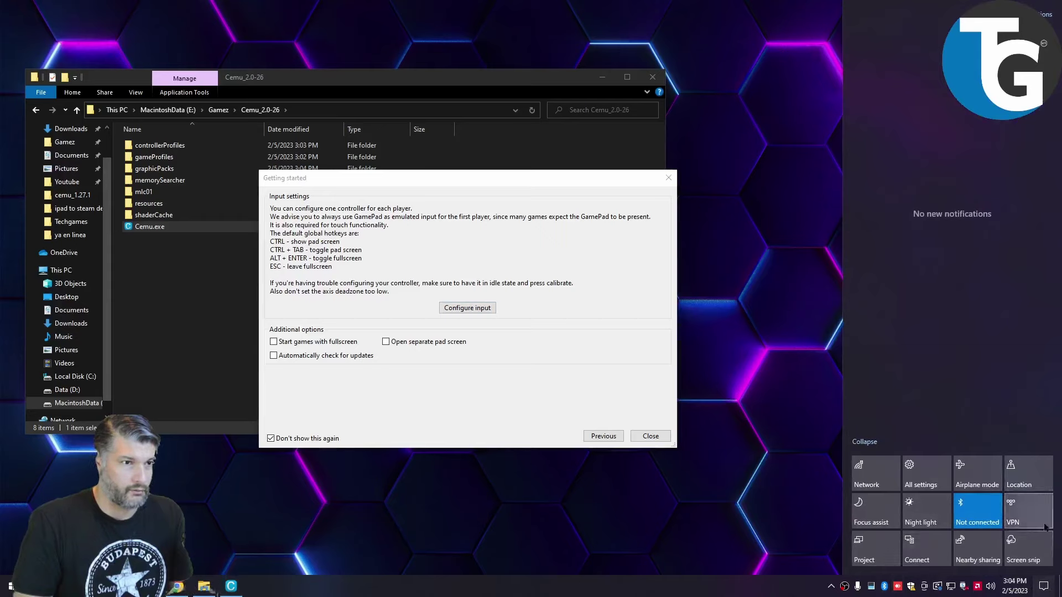
left_click(984, 519)
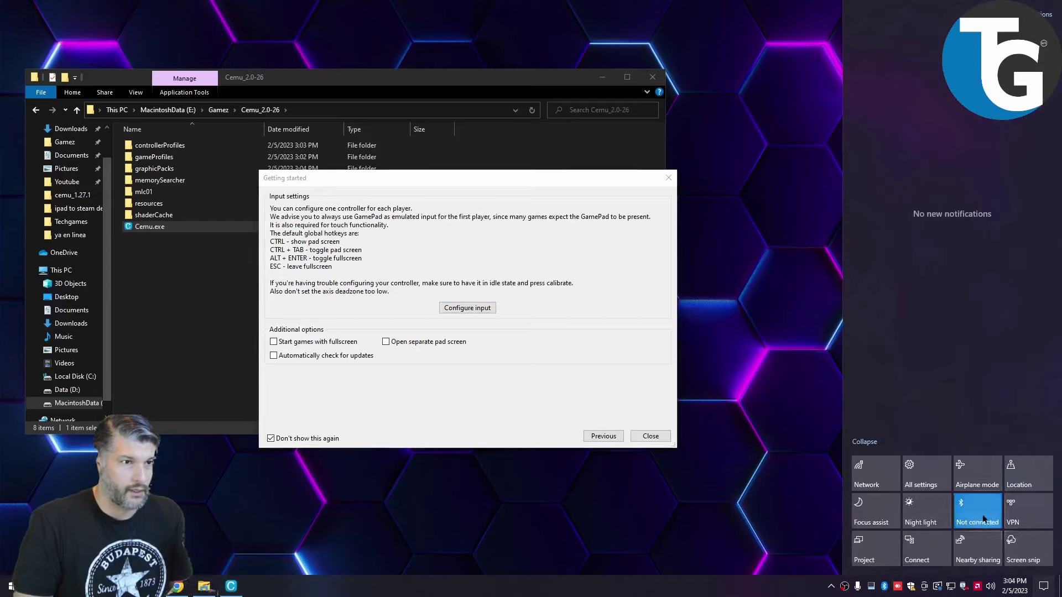
right_click(984, 520)
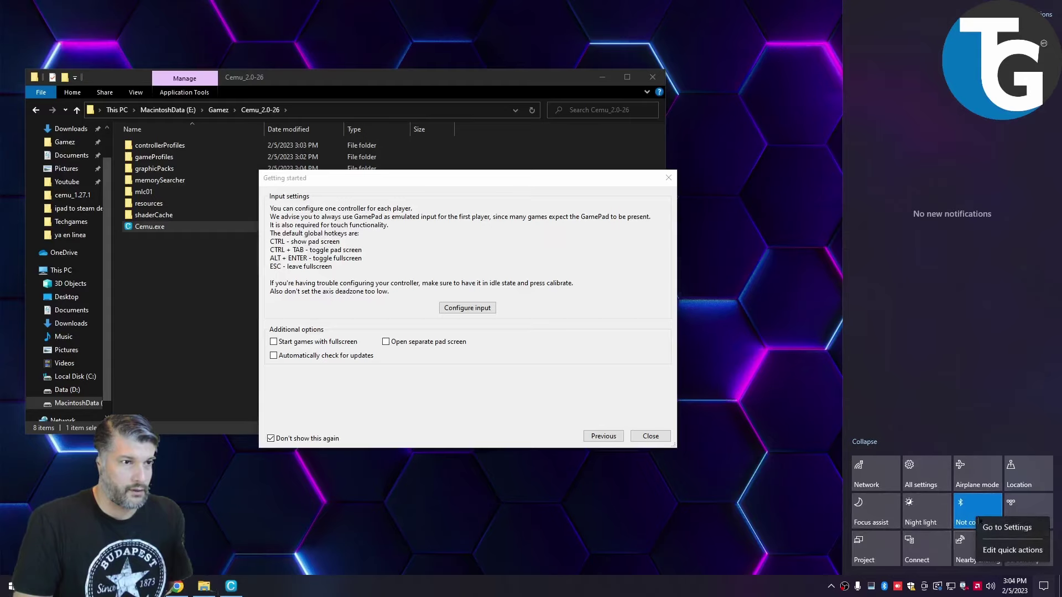
left_click(984, 530)
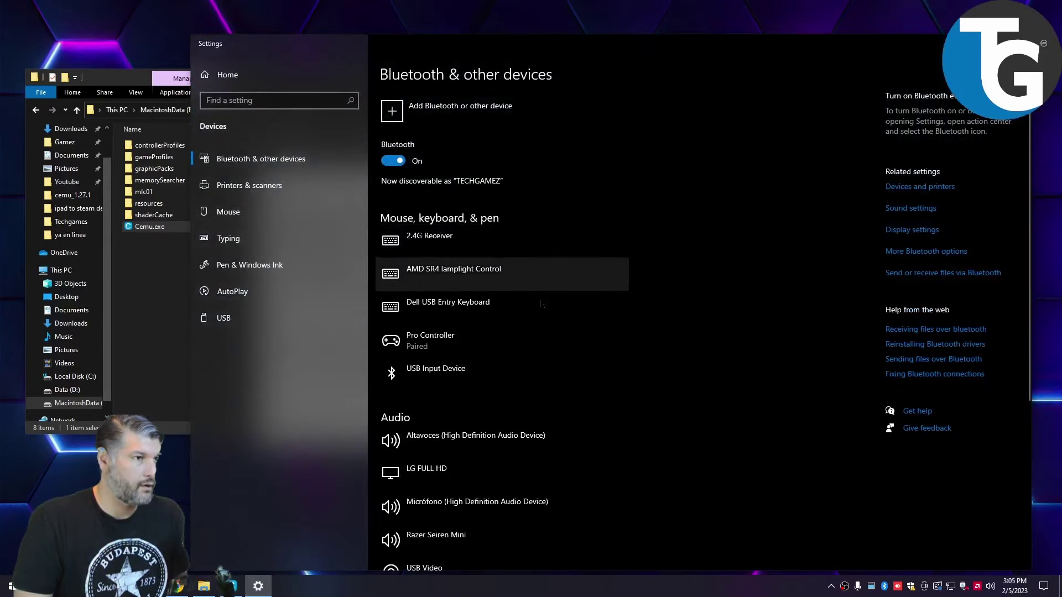
left_click(534, 347)
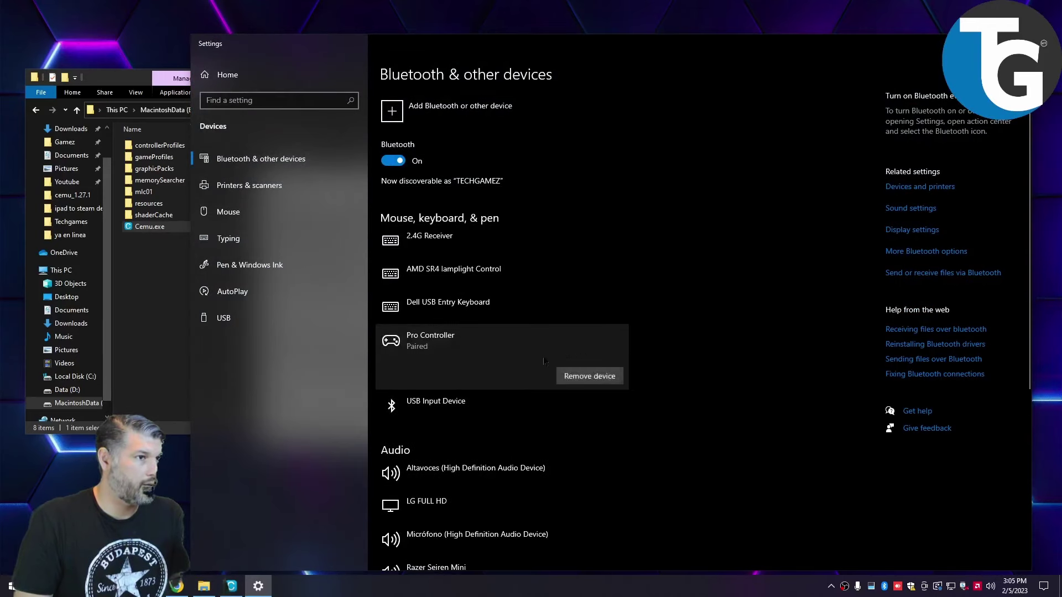
left_click(596, 376)
left_click(631, 344)
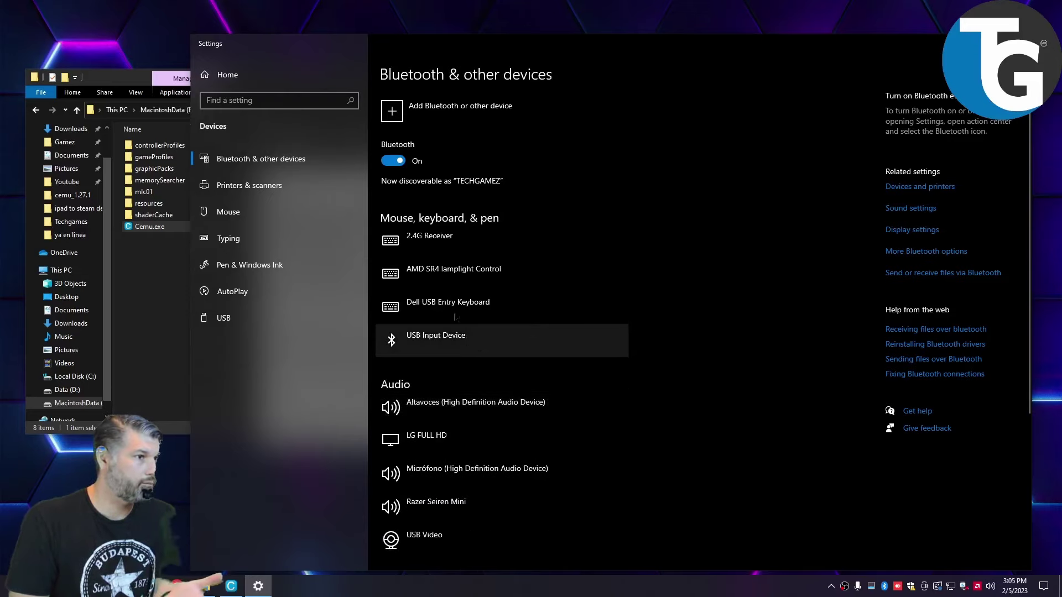
Pair the Pro Controller again as a Bluetooth device and close the Windows settings.
left_click(408, 111)
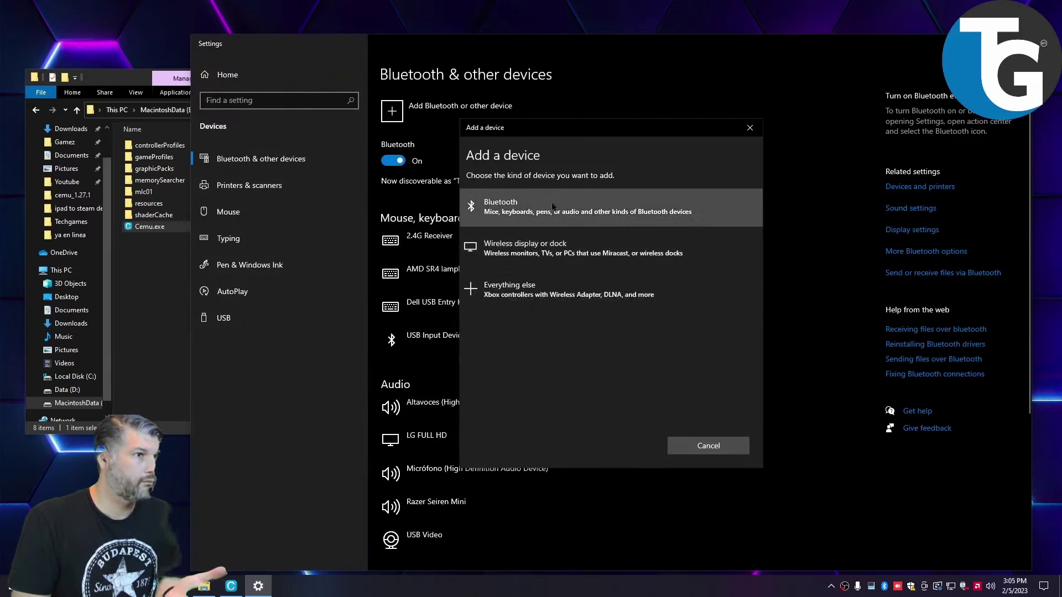
left_click(553, 208)
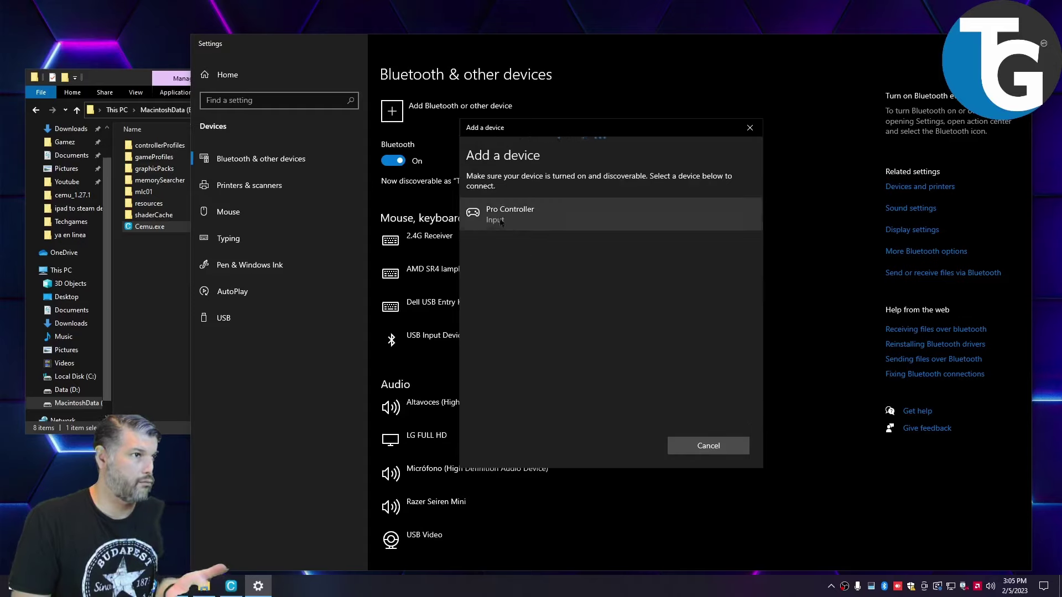
left_click(531, 214)
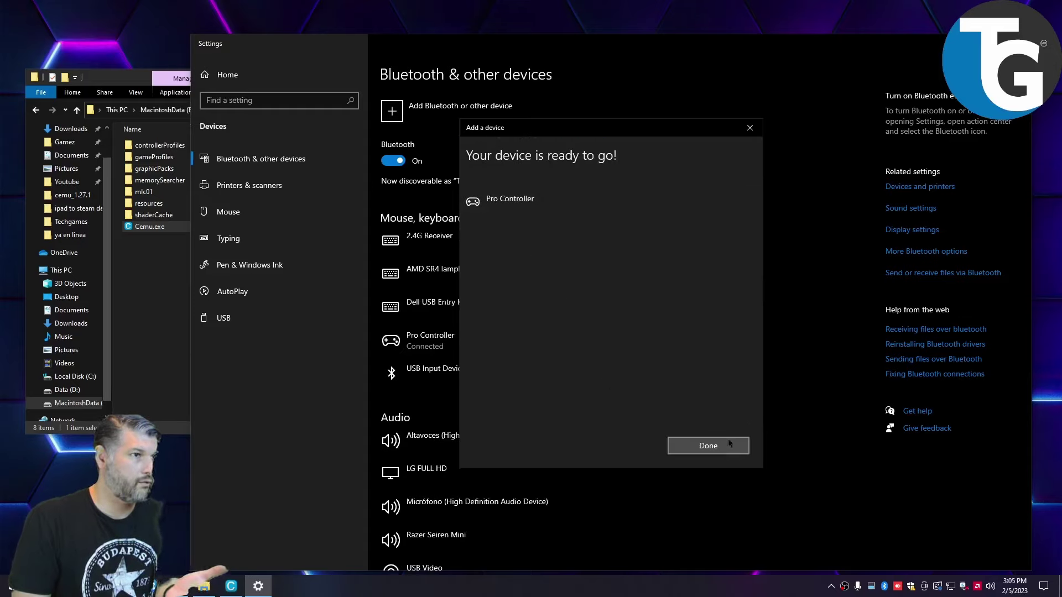
left_click(721, 439)
key("alt+F4")
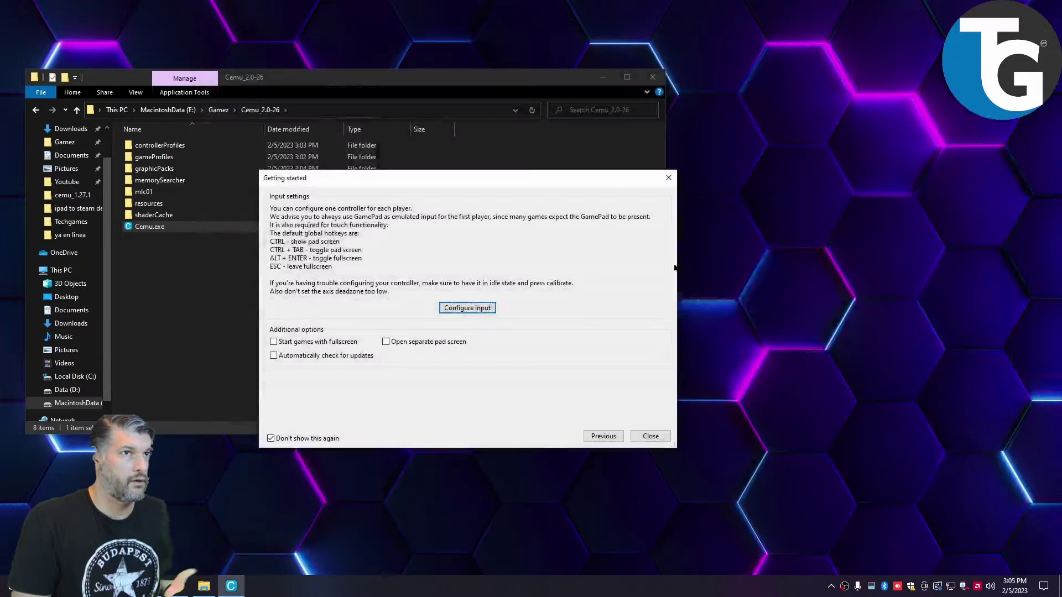
In the input configuration for Controller 1, name the profile WiiU Pro and emulate a Wii U GamePad.
left_click(470, 308)
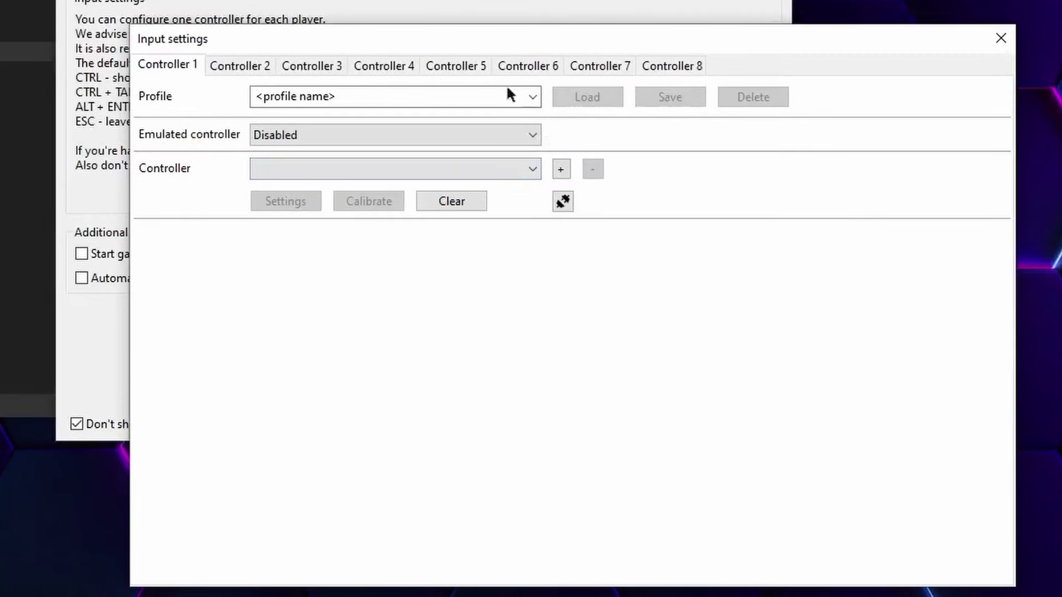
left_click(493, 100)
type("Wi")
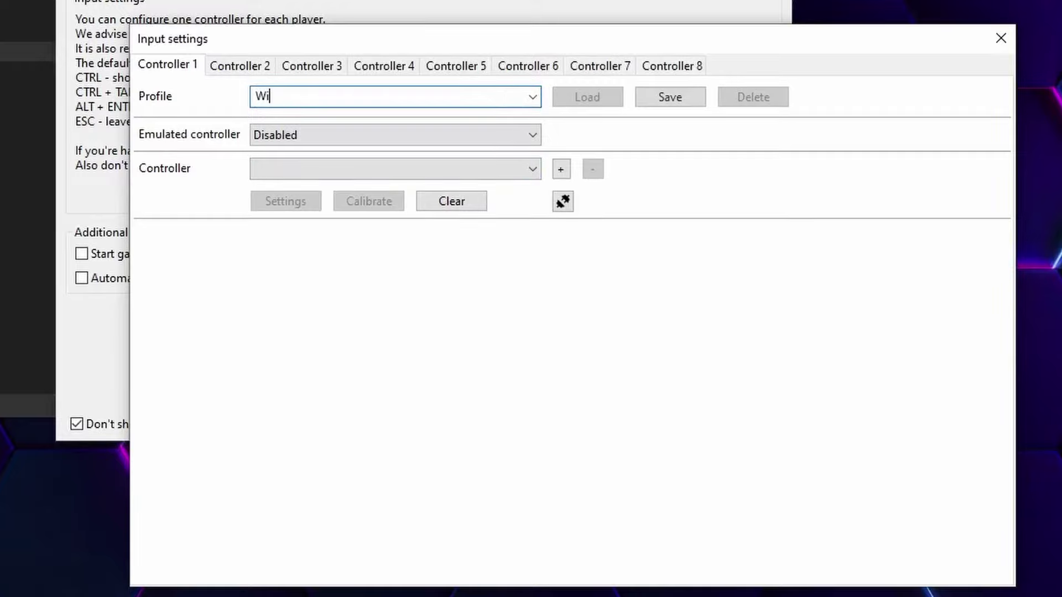
type("iU Pro")
left_click(380, 138)
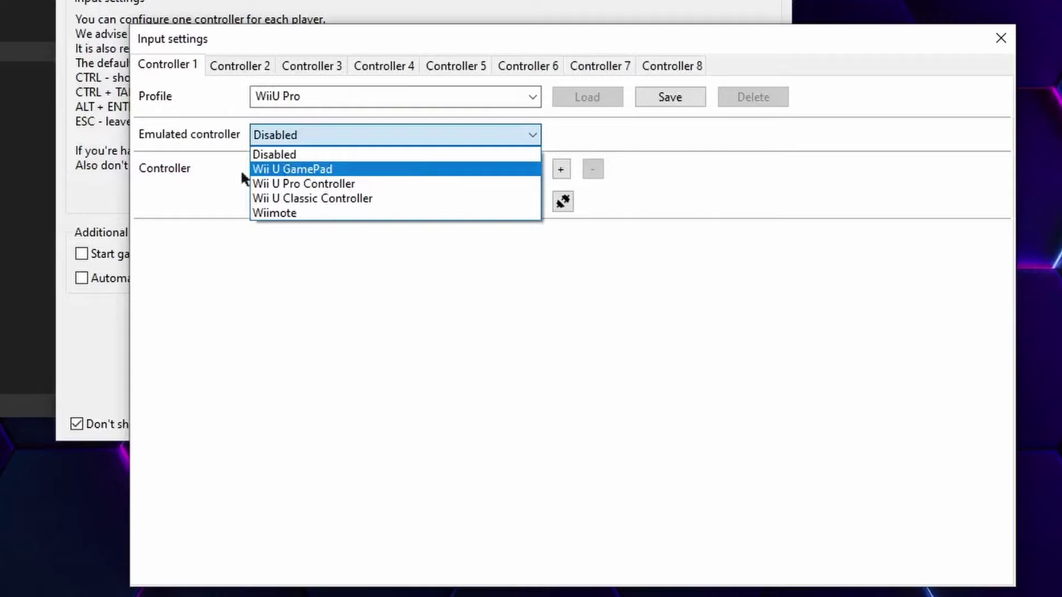
left_click(306, 171)
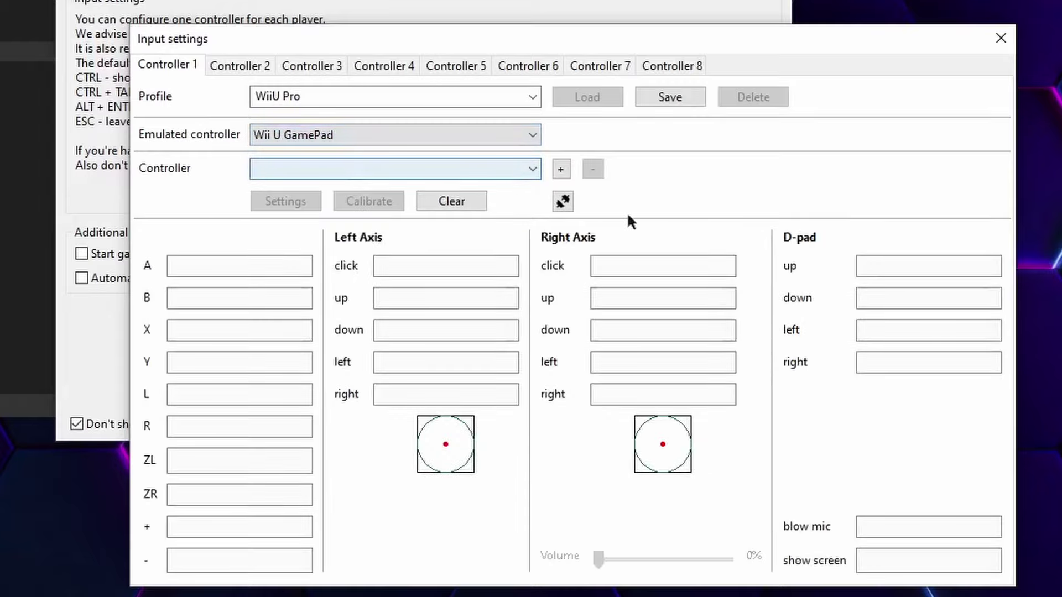
Add the Nintendo Switch Pro Controller to Controller 1 using the SDLController API.
left_click(561, 169)
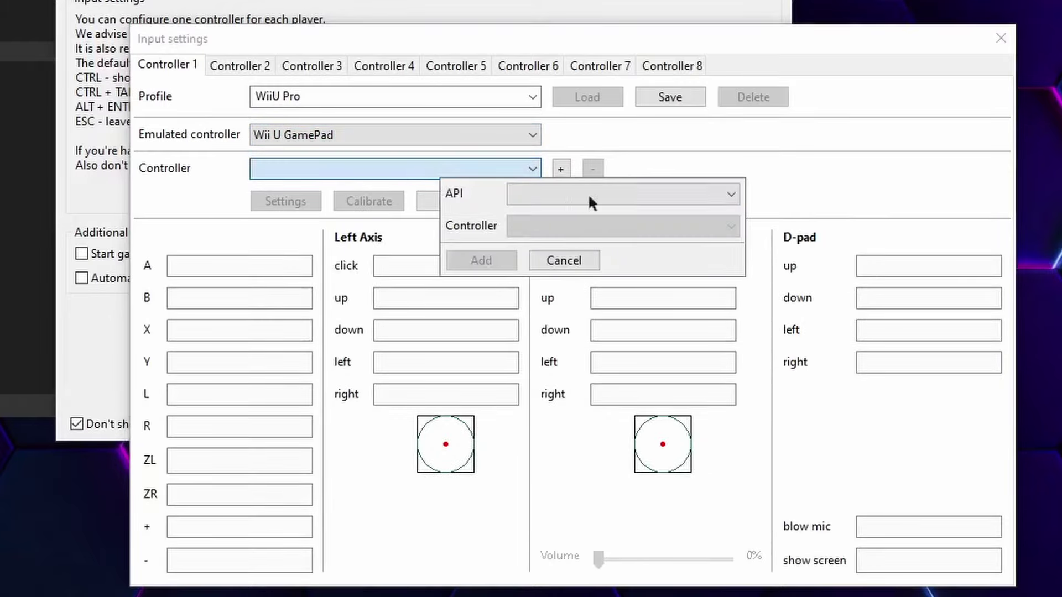
left_click(645, 194)
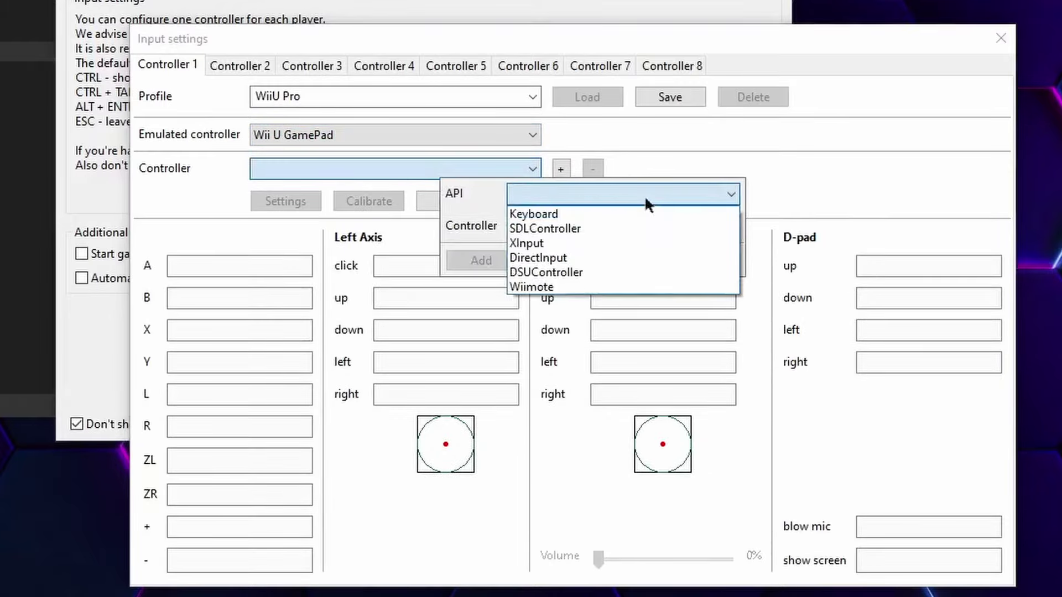
left_click(624, 228)
left_click(609, 226)
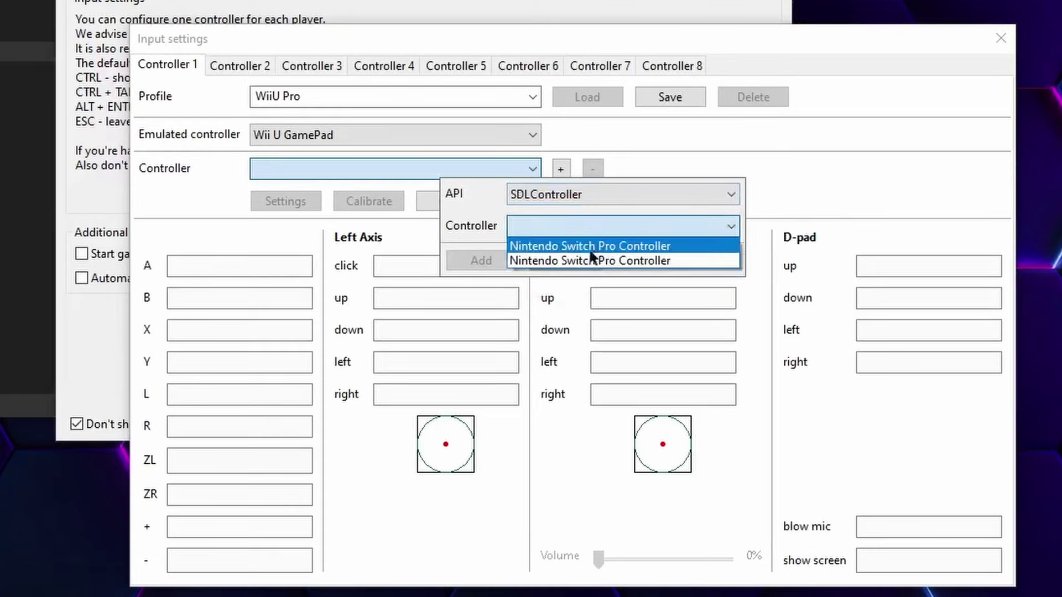
left_click(595, 252)
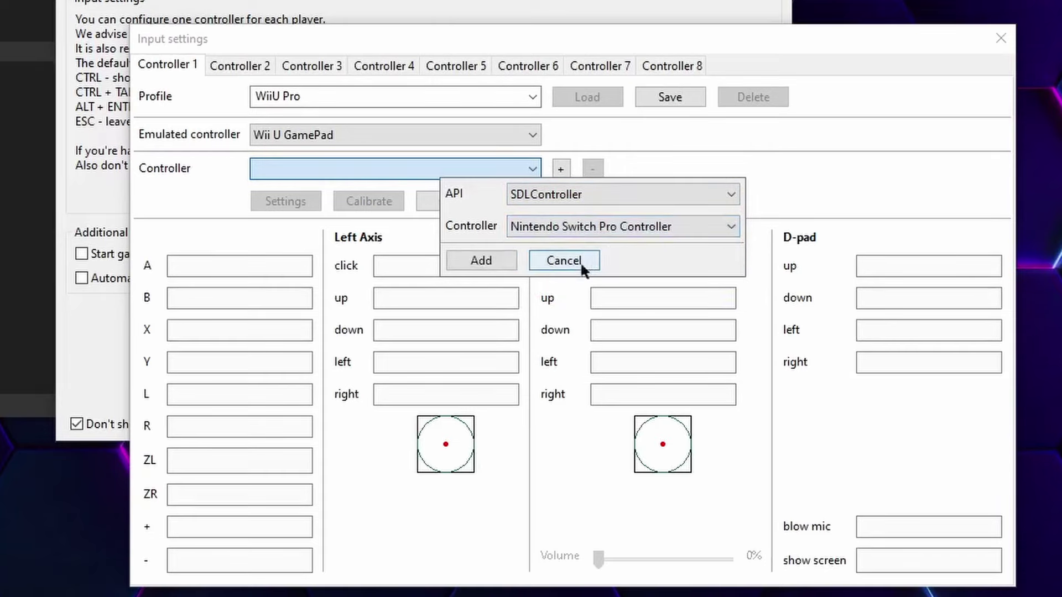
left_click(587, 227)
left_click(581, 224)
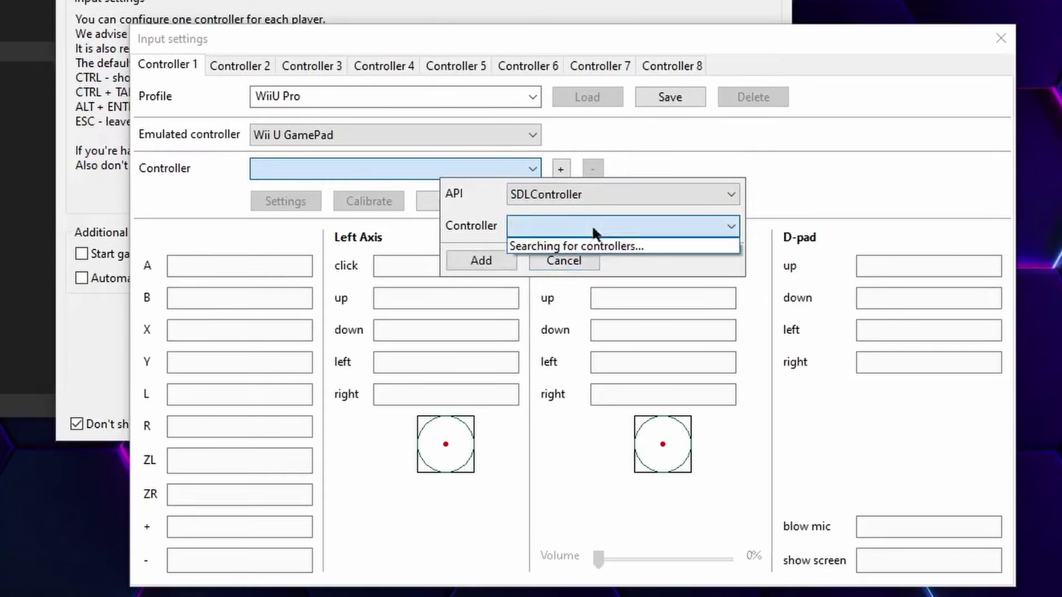
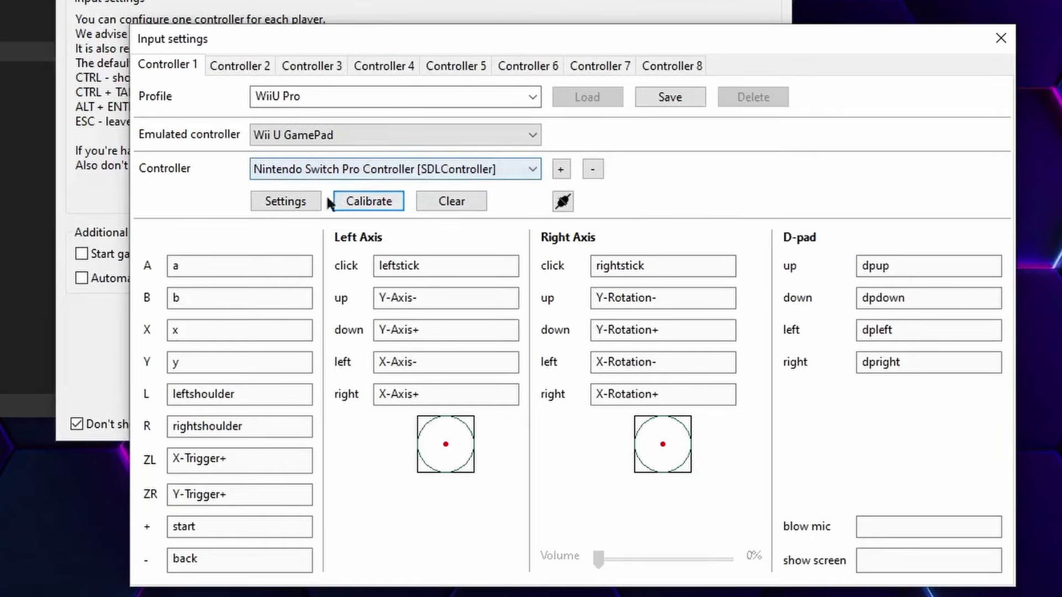
Enable Use motion in the Nintendo Switch Pro Controller's settings.
left_click(308, 201)
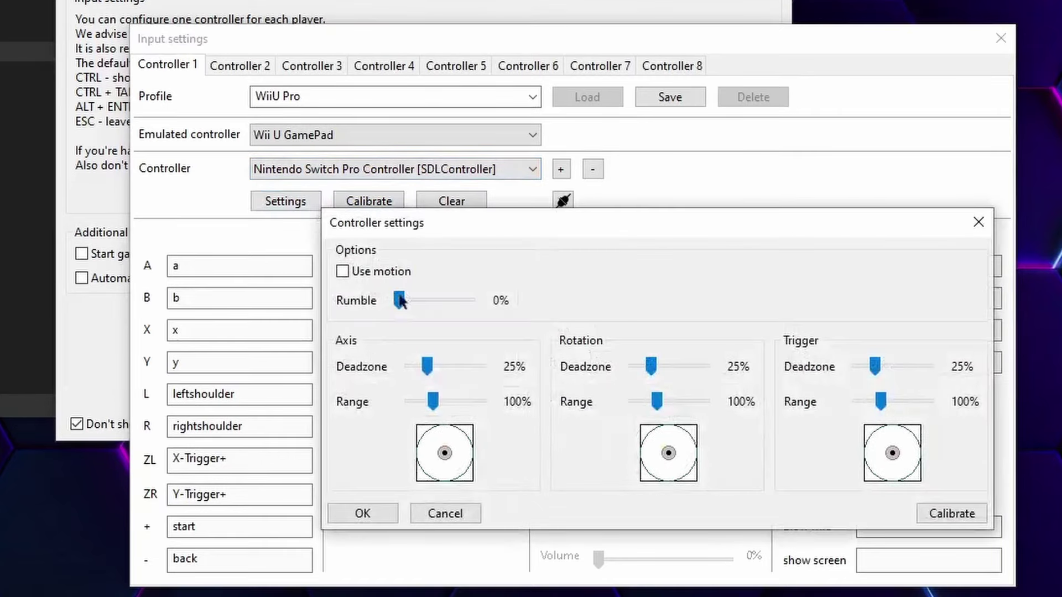
left_click(343, 272)
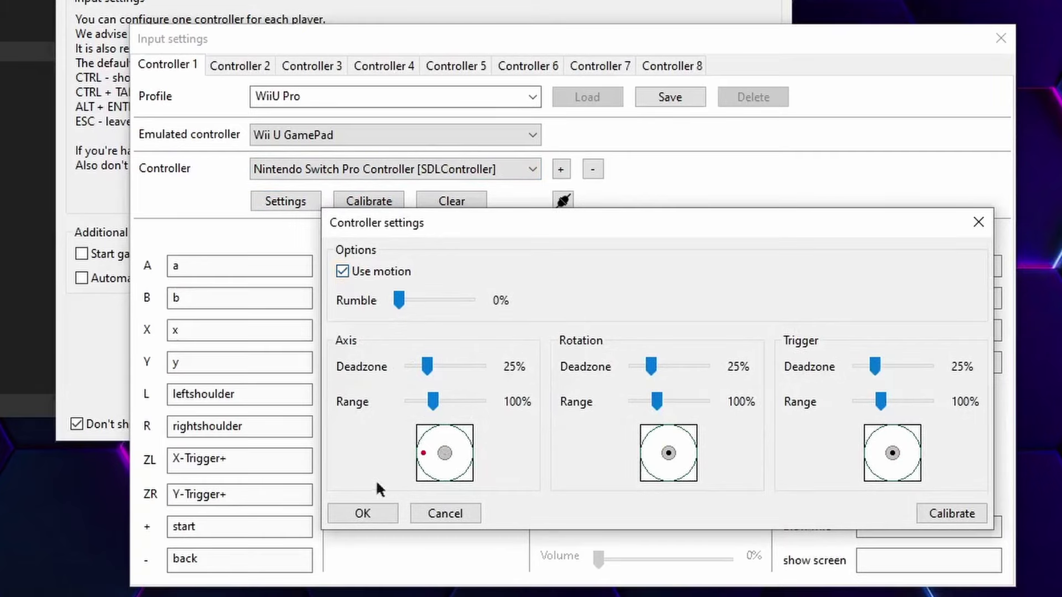
left_click(363, 511)
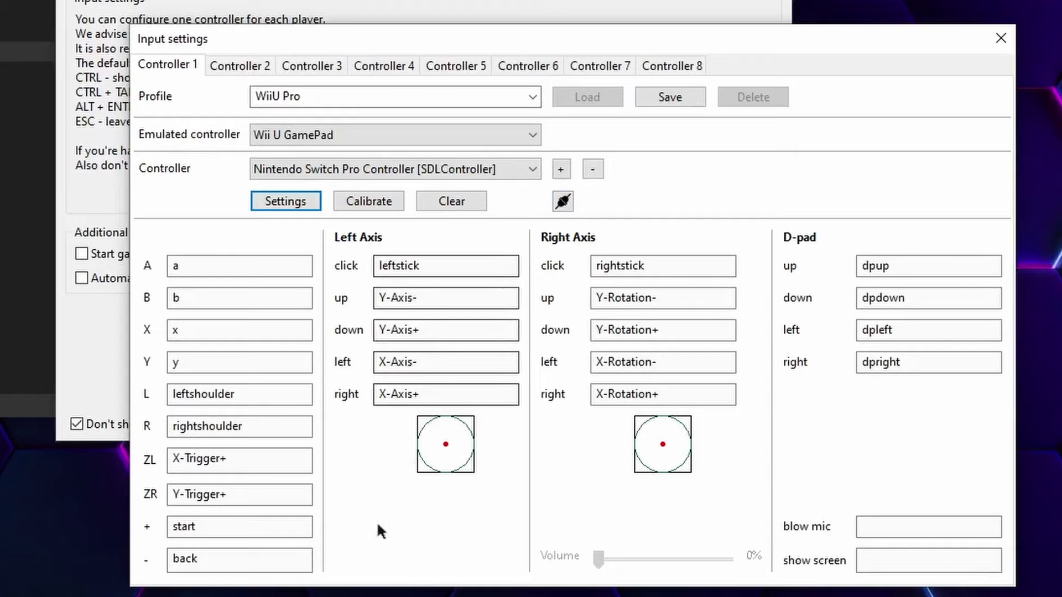
Save the WiiU Pro controller profile, then close the input settings and the setup assistant.
left_click(681, 101)
left_click(1001, 38)
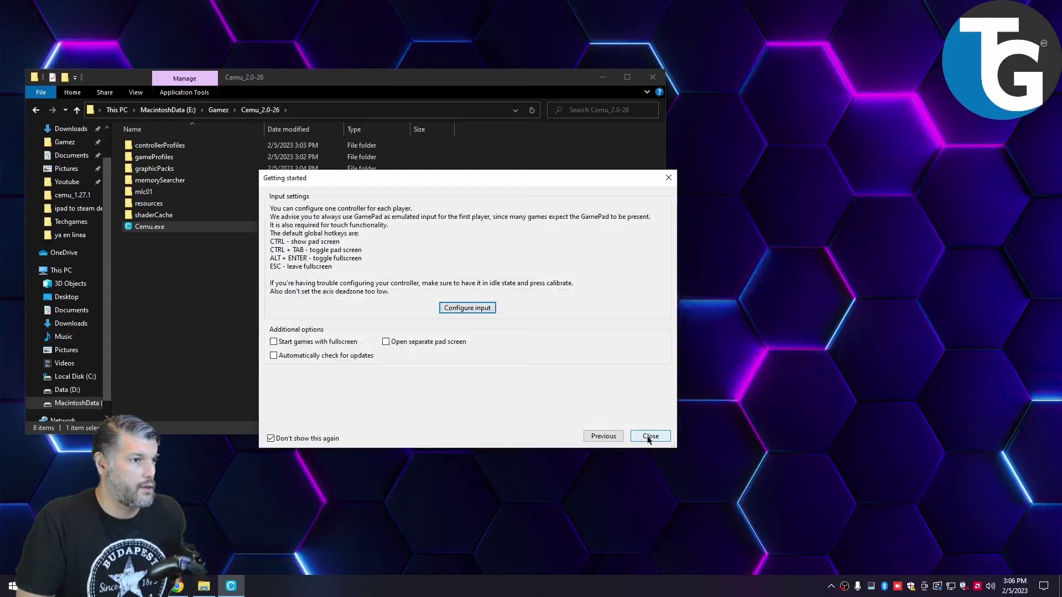
left_click(650, 437)
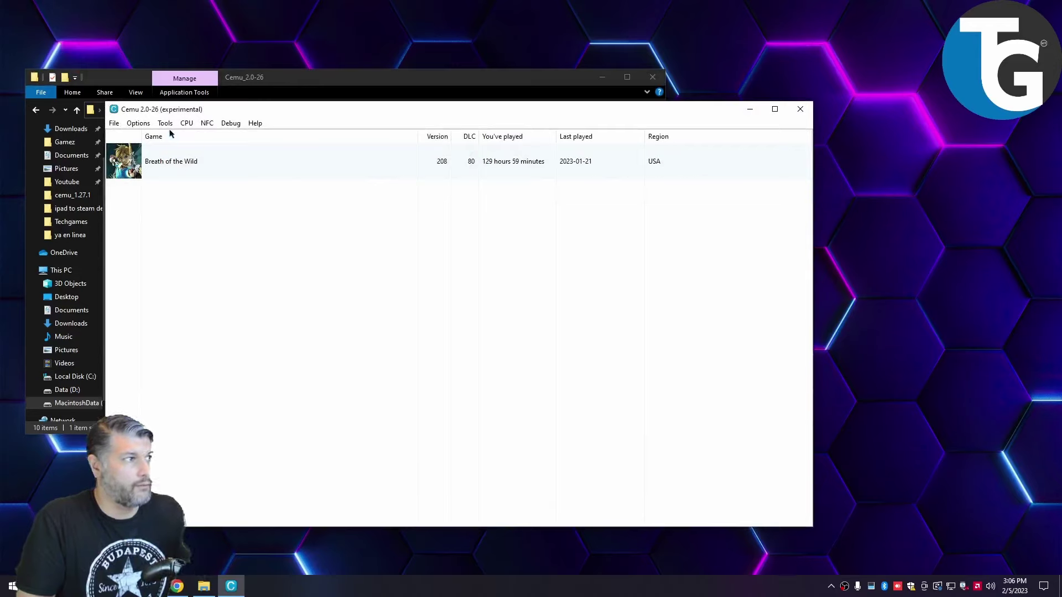
Set the active account to TechGamez in Cemu's general settings.
left_click(138, 123)
left_click(166, 177)
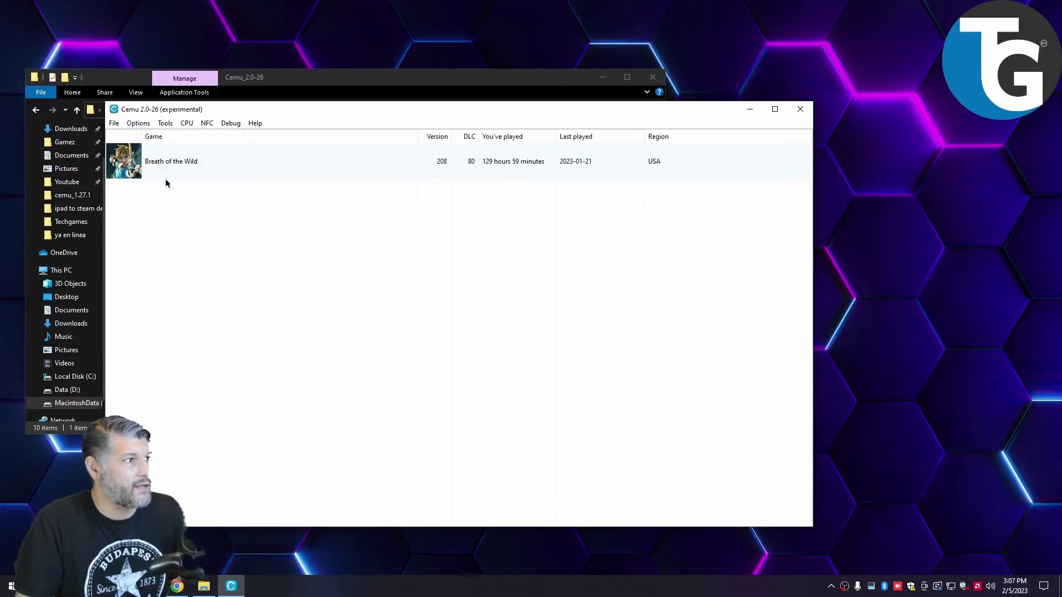
left_click(400, 182)
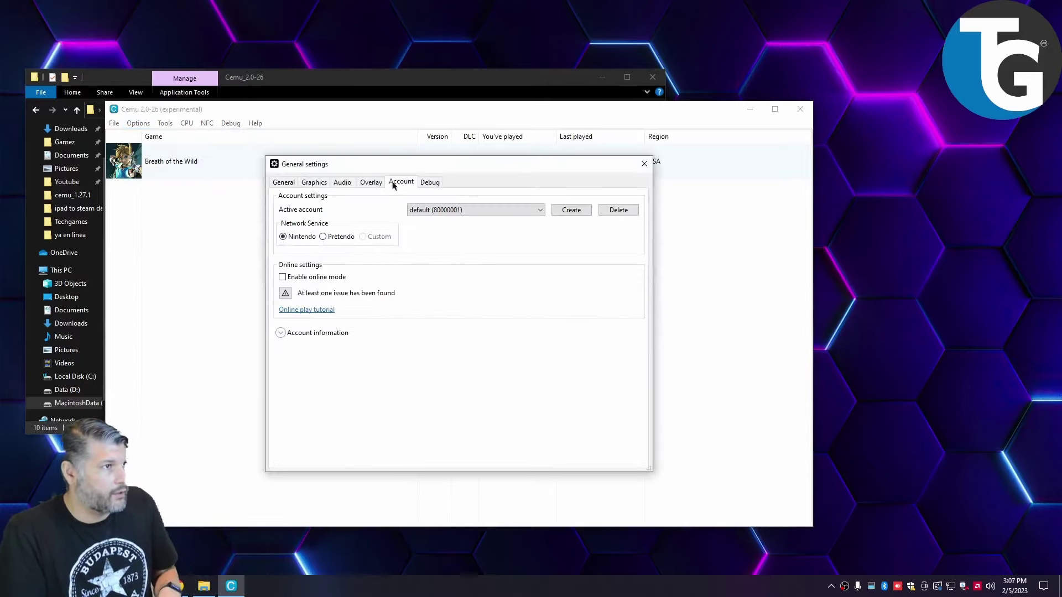
left_click(458, 210)
left_click(465, 228)
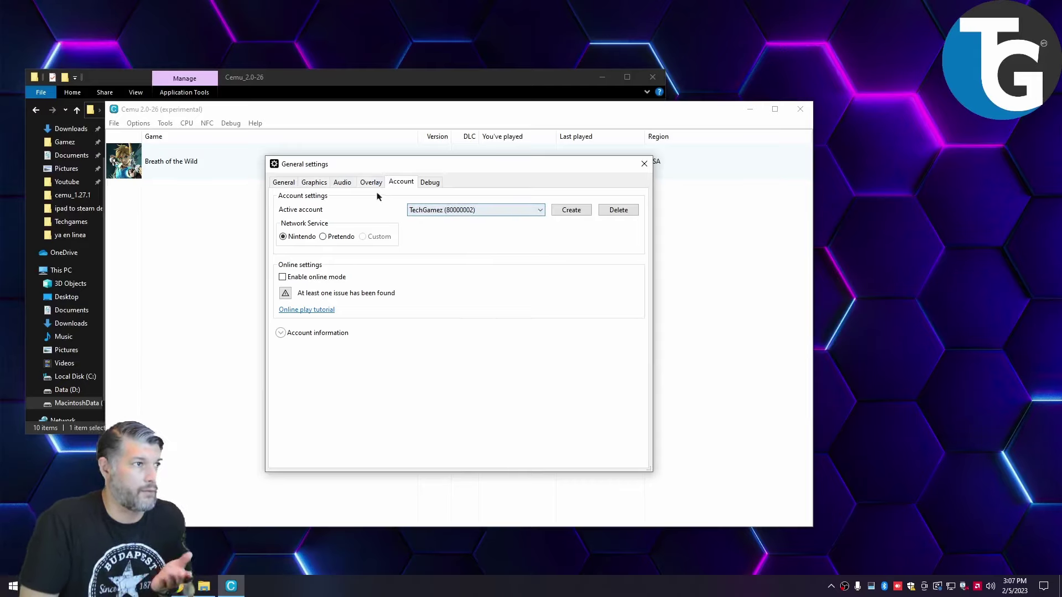
Set VSync to Double buffering in the graphics settings.
left_click(321, 183)
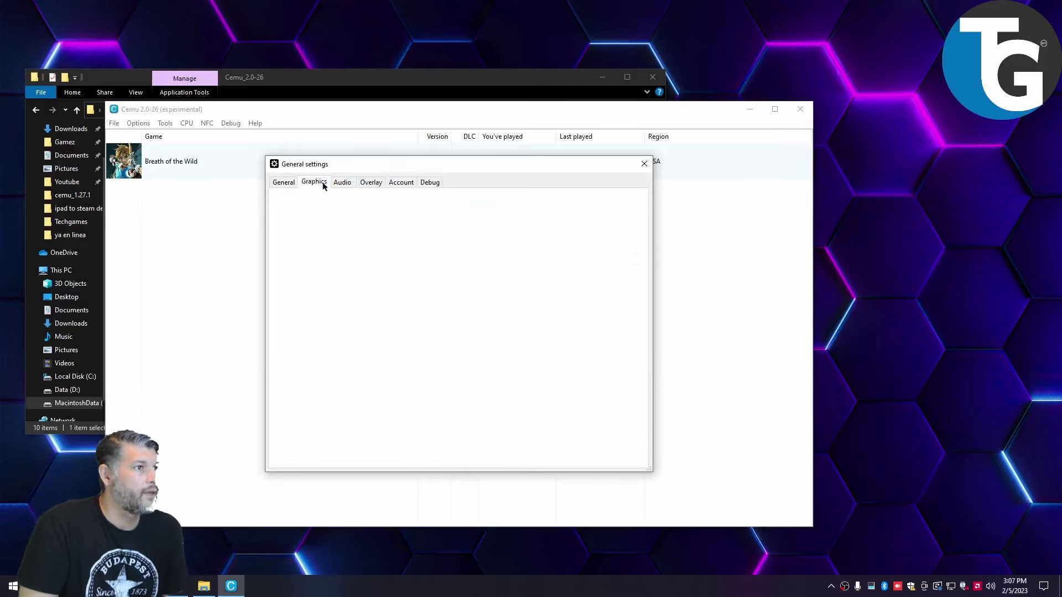
left_click(346, 246)
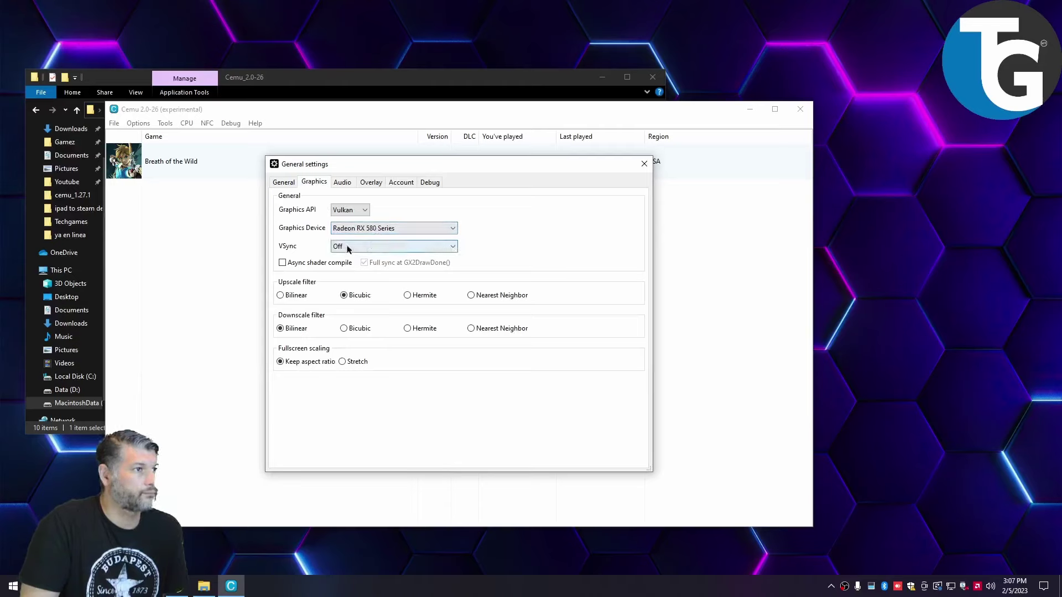
left_click(351, 270)
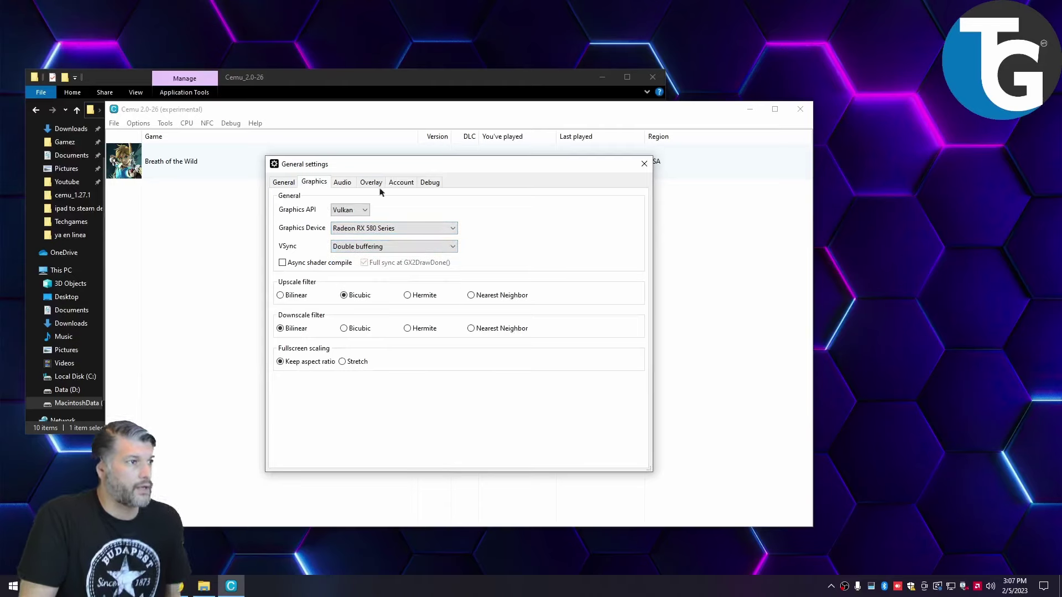
Set the TV audio device to Altavoces (High Definition Audio Device) in the general settings.
left_click(353, 185)
left_click(368, 266)
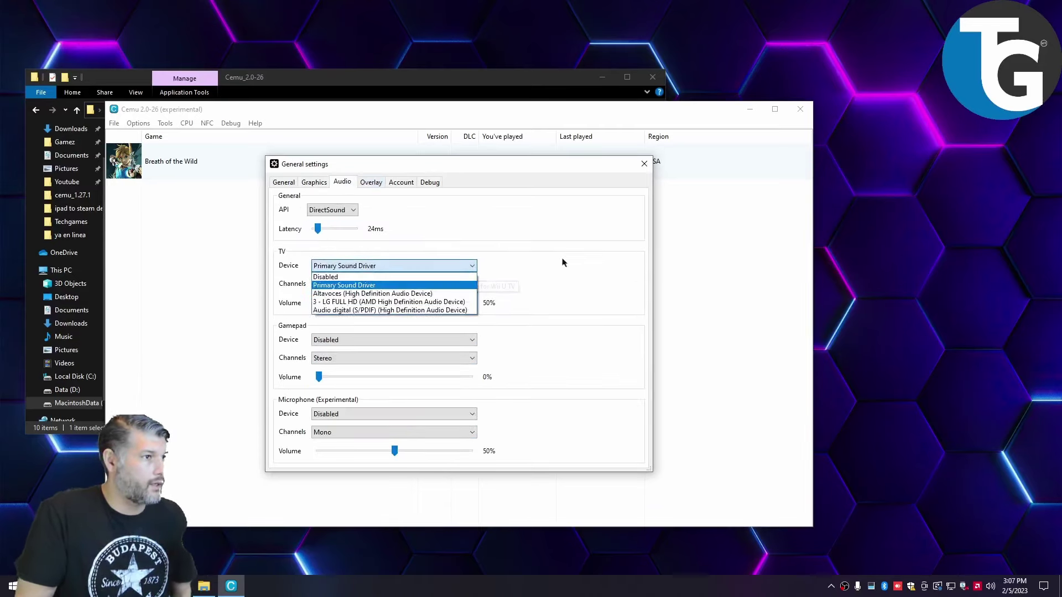
left_click(427, 294)
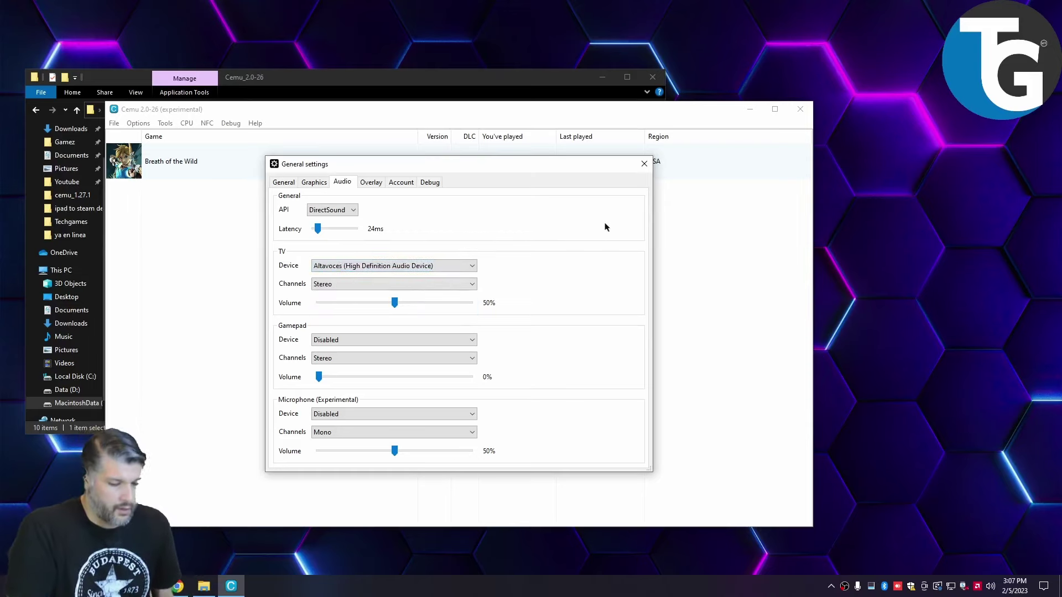
Review the interface language choices and the graphics settings, then close the general settings.
left_click(310, 185)
left_click(283, 184)
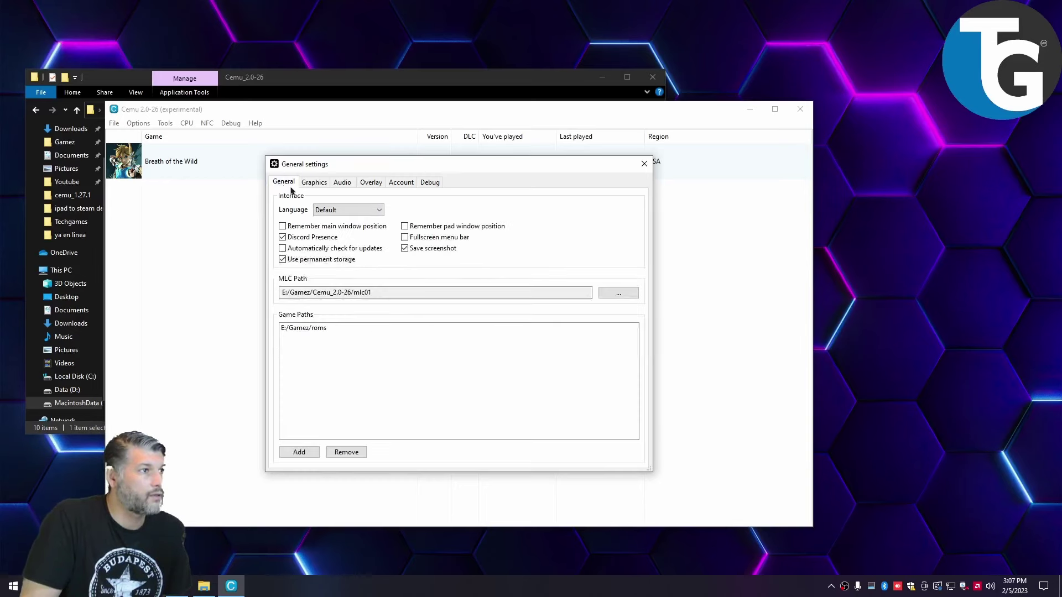
left_click(333, 210)
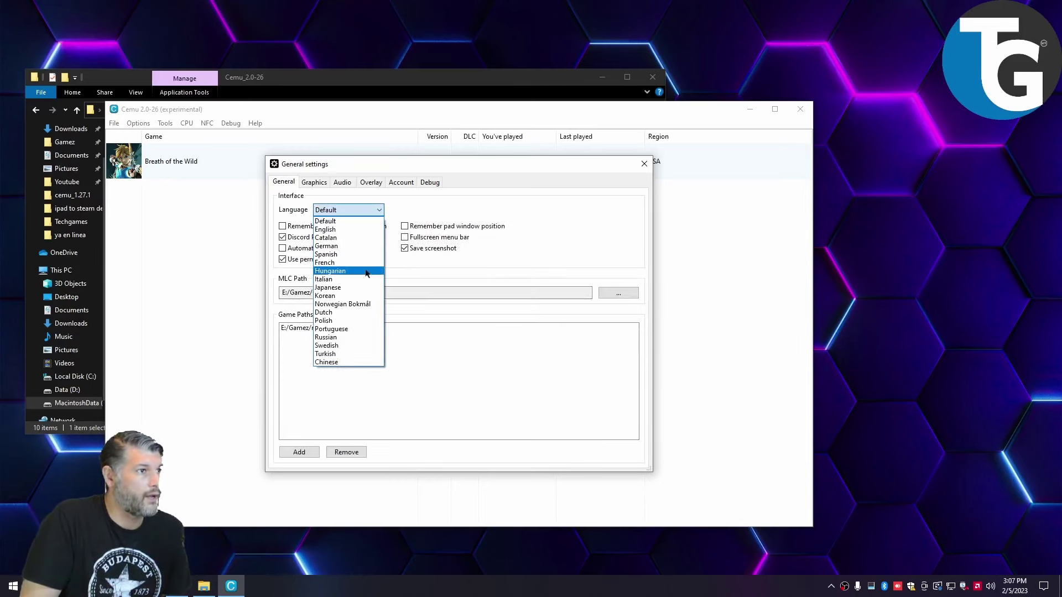
left_click(381, 210)
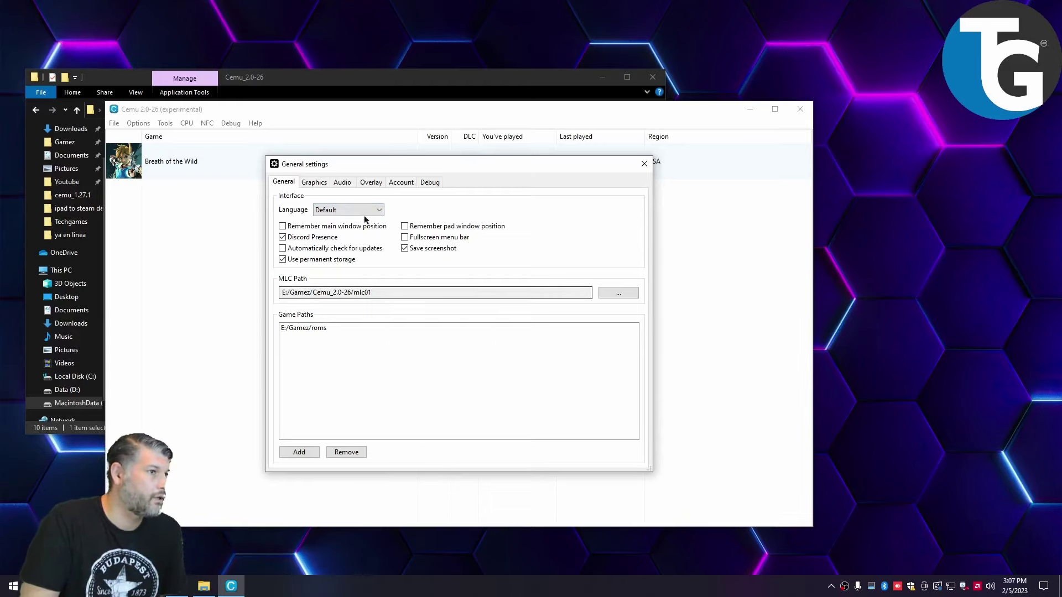
left_click(316, 183)
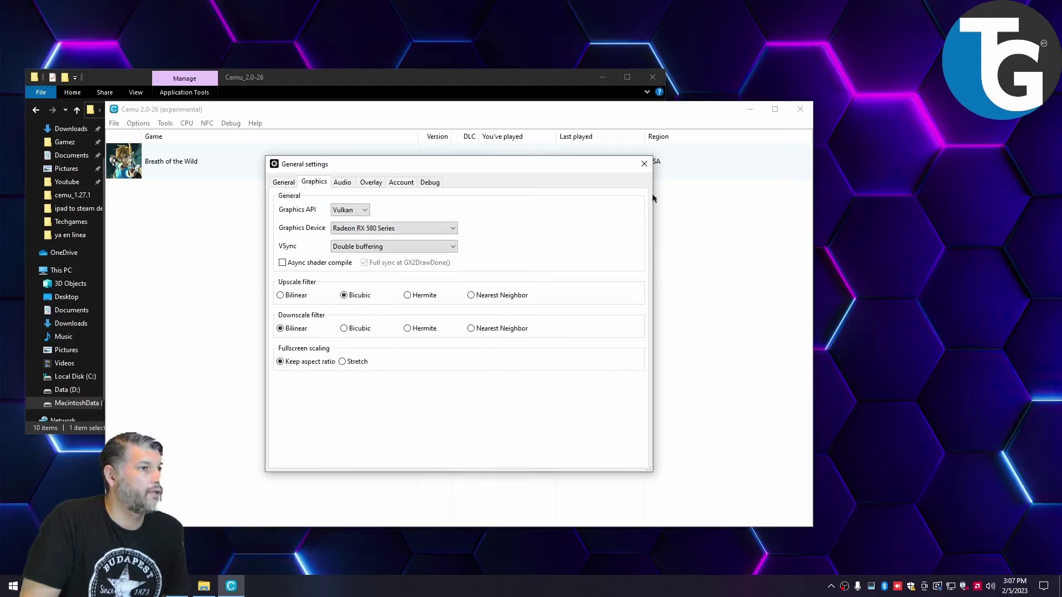
left_click(645, 164)
Set the console language to Spanish.
left_click(139, 124)
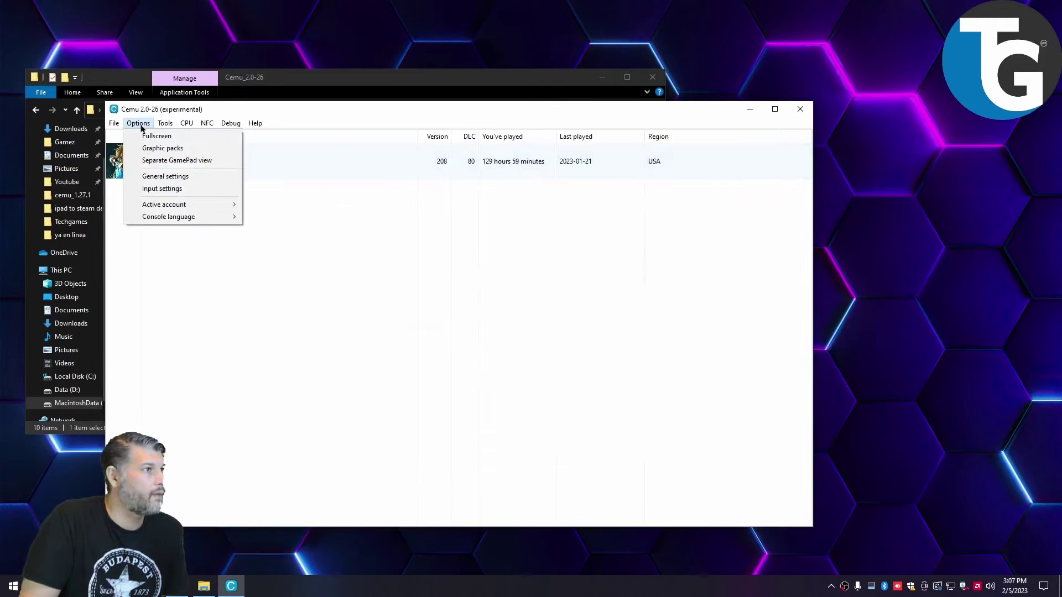
mouse_move(212, 221)
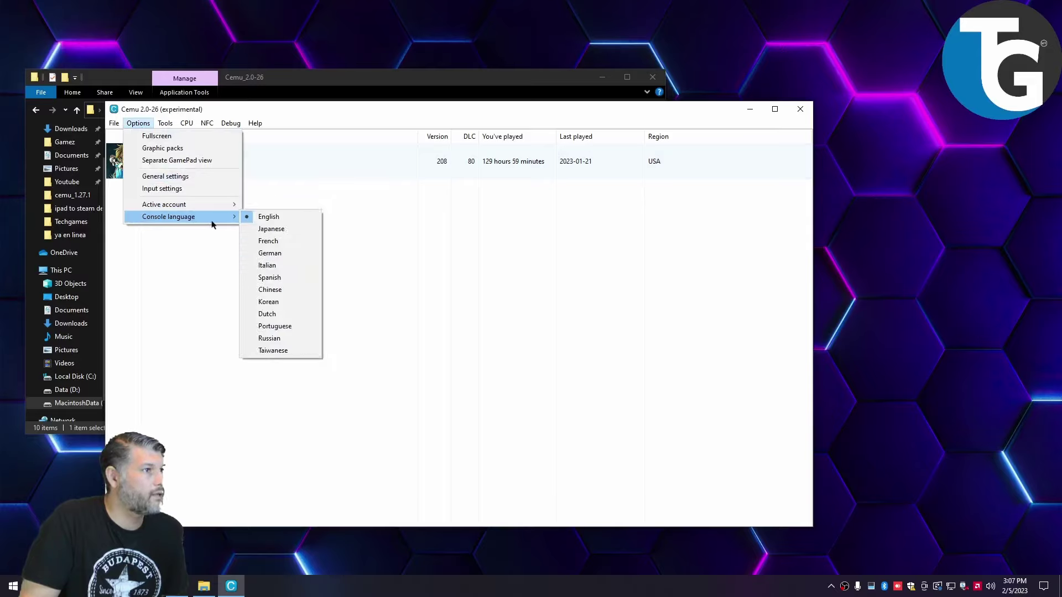
left_click(303, 278)
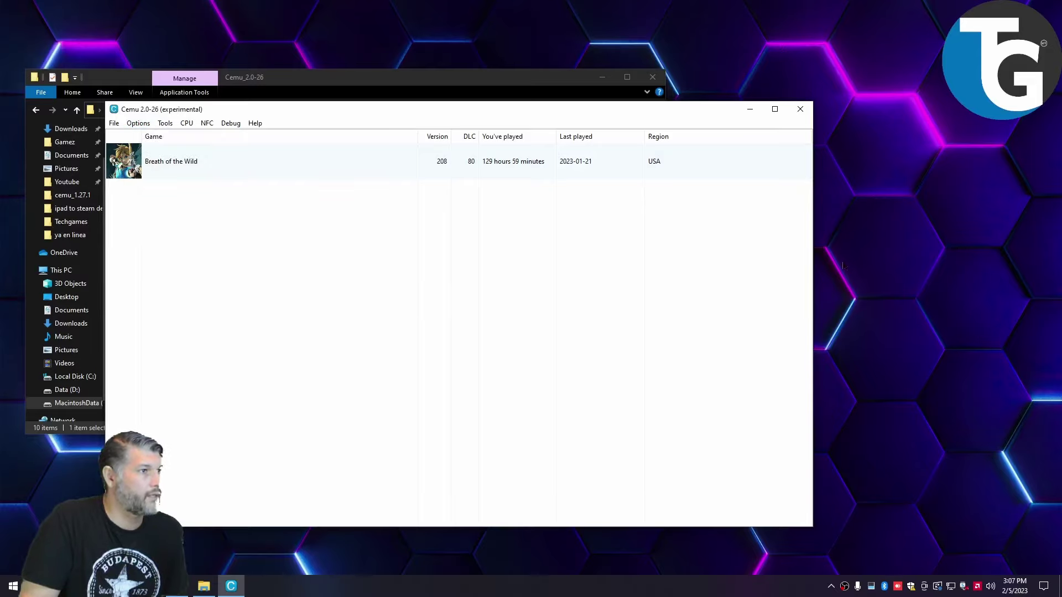
left_click(148, 125)
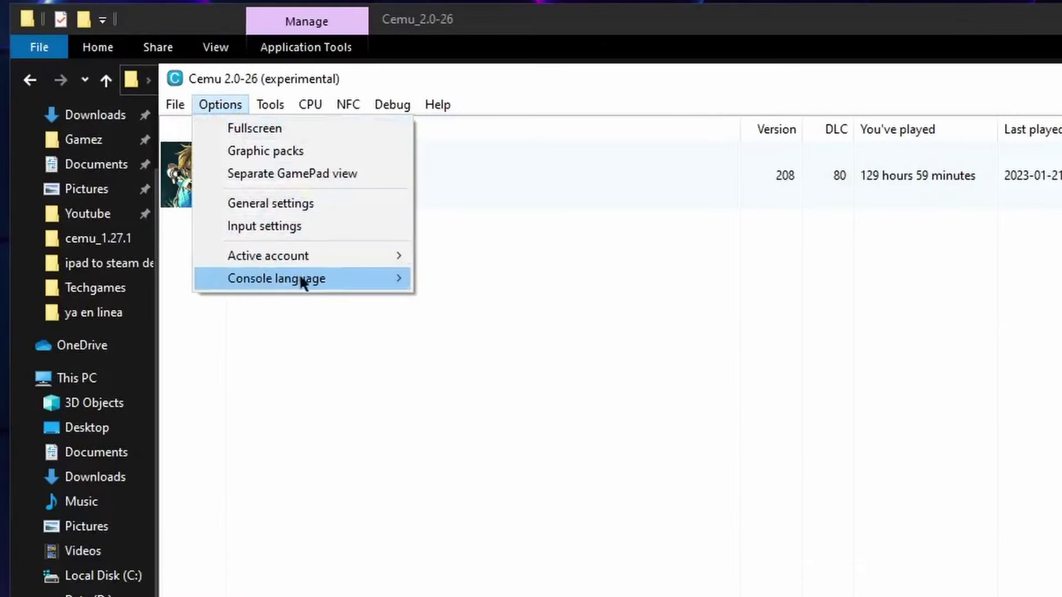
mouse_move(161, 218)
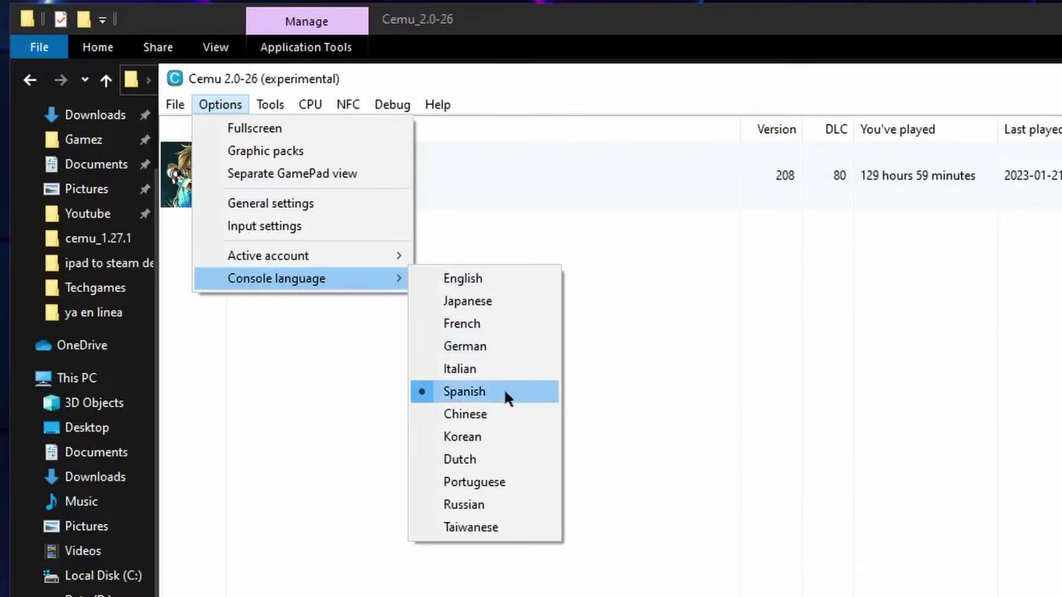
left_click(523, 393)
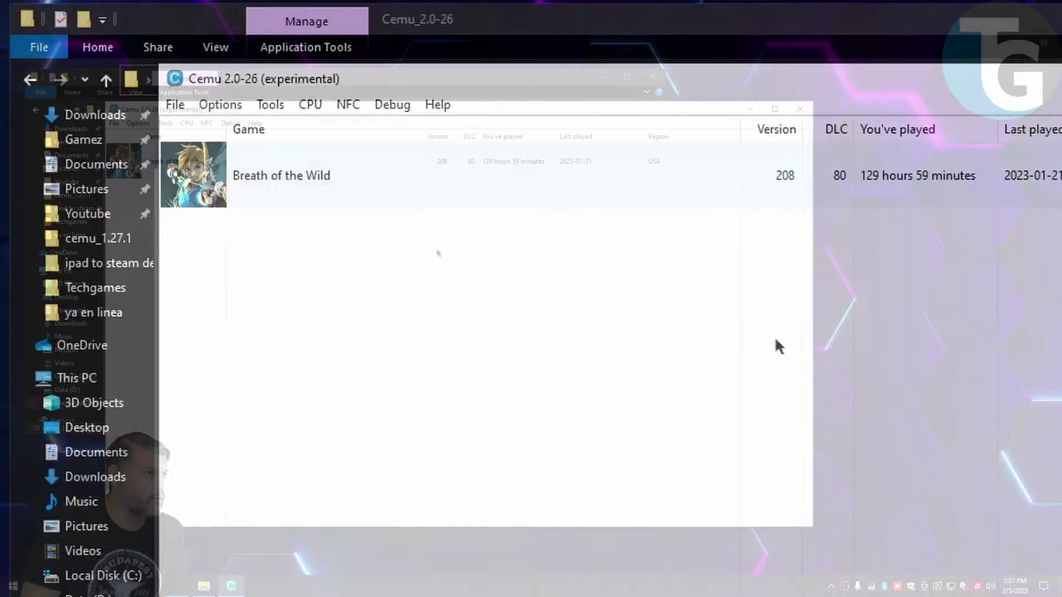
Open the graphic packs for Breath of the Wild and enable the Graphics and Enhancements packs.
right_click(391, 181)
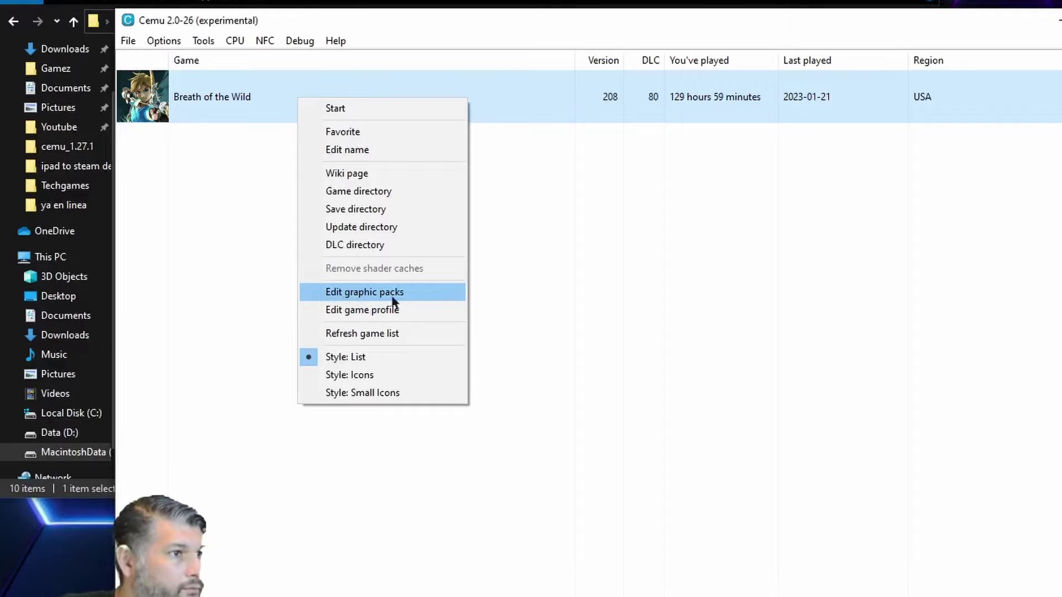
left_click(393, 299)
left_click(221, 222)
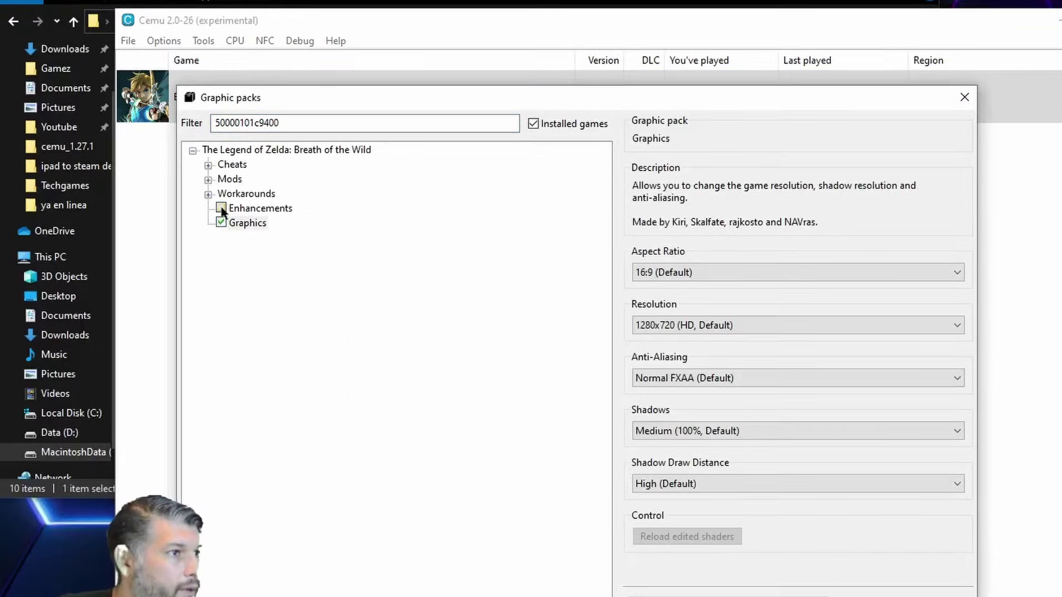
left_click(221, 208)
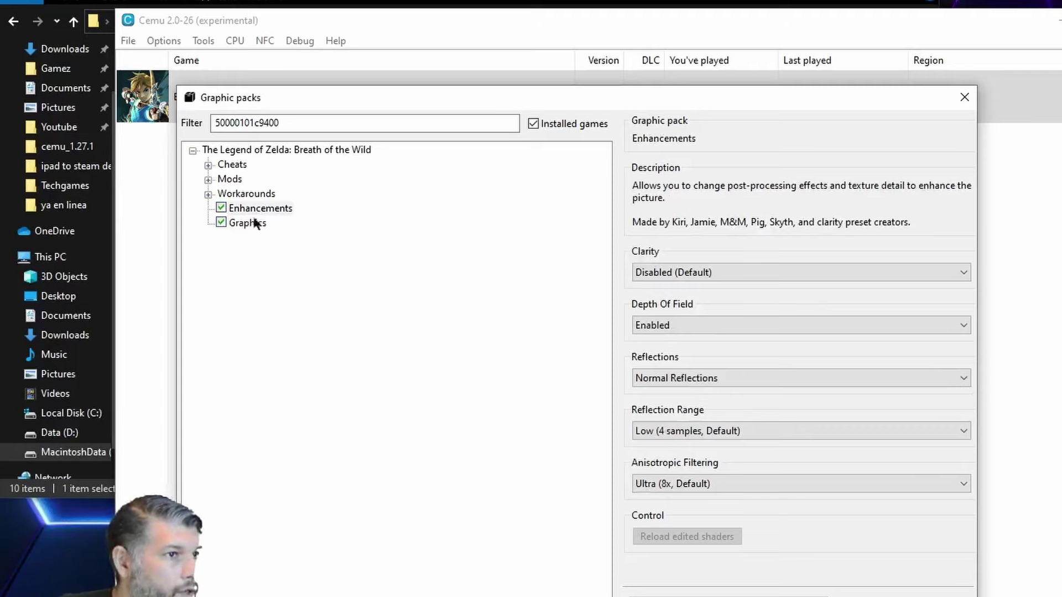
Review the options of the Graphics and Enhancements packs, including the available Clarity presets.
left_click(258, 224)
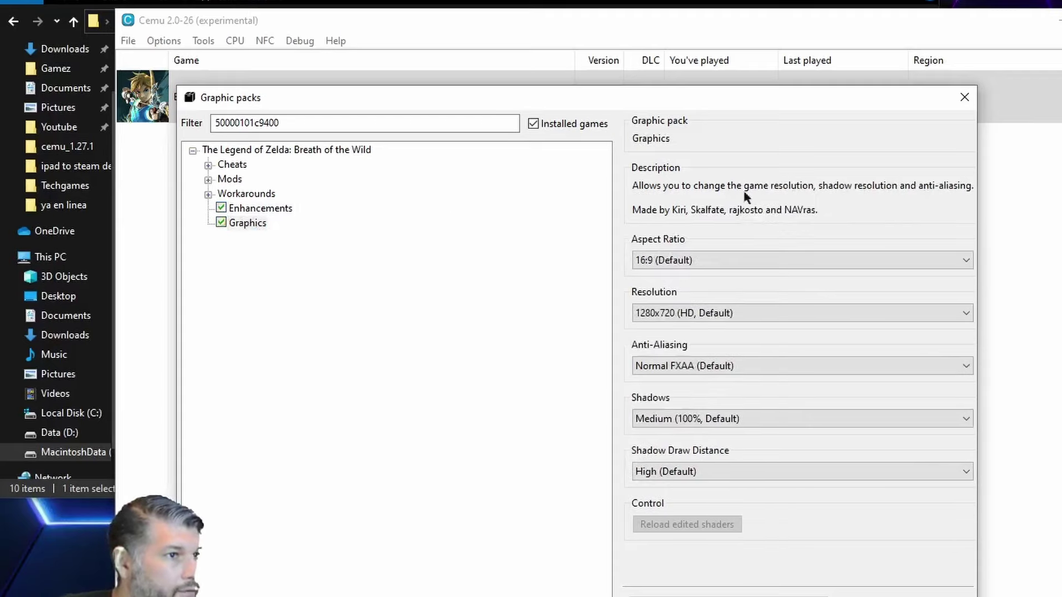
left_click(256, 210)
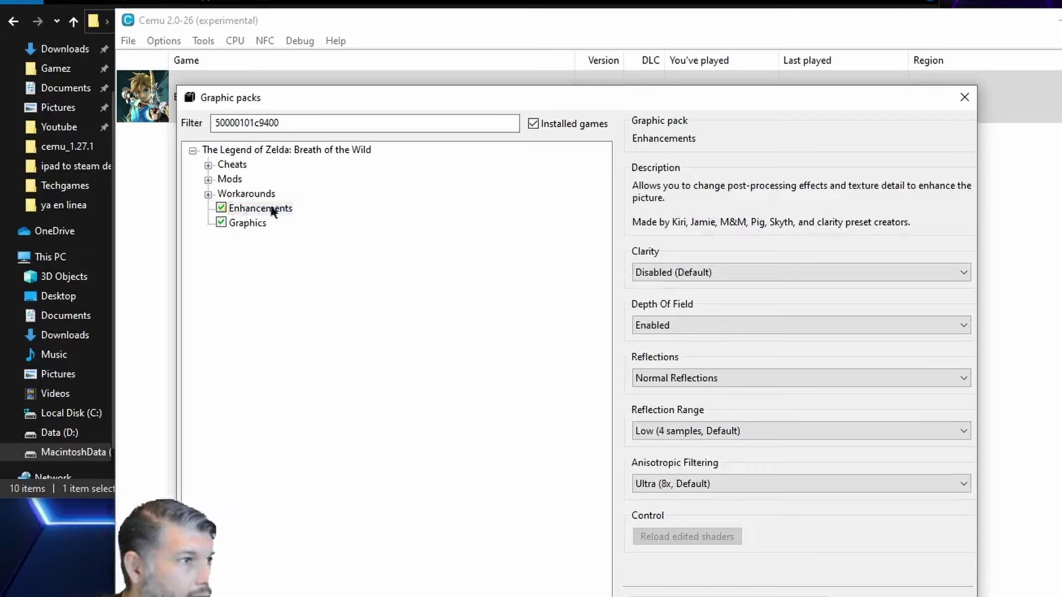
left_click(658, 270)
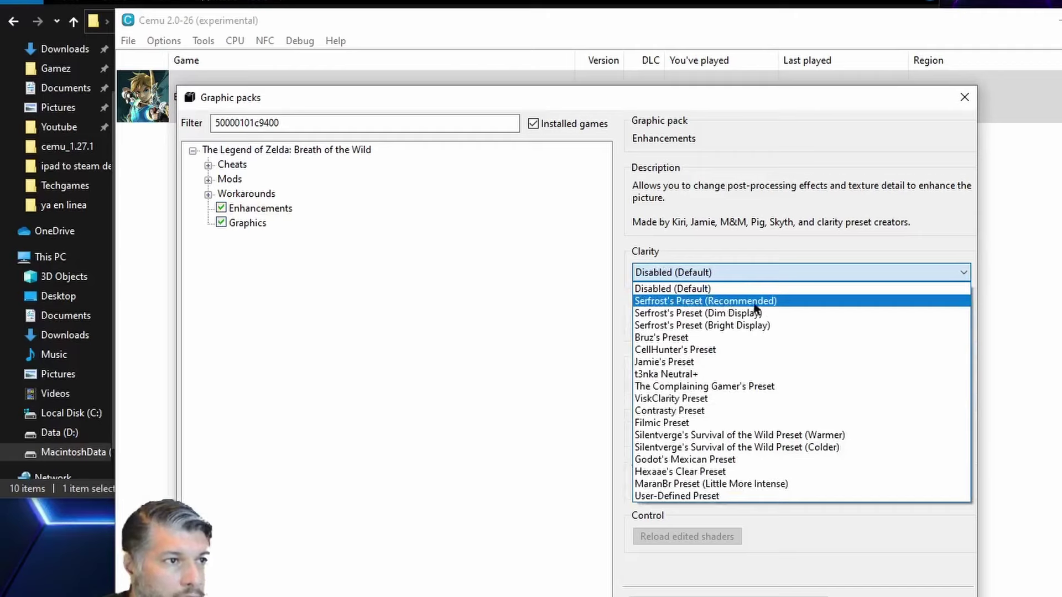
left_click(761, 220)
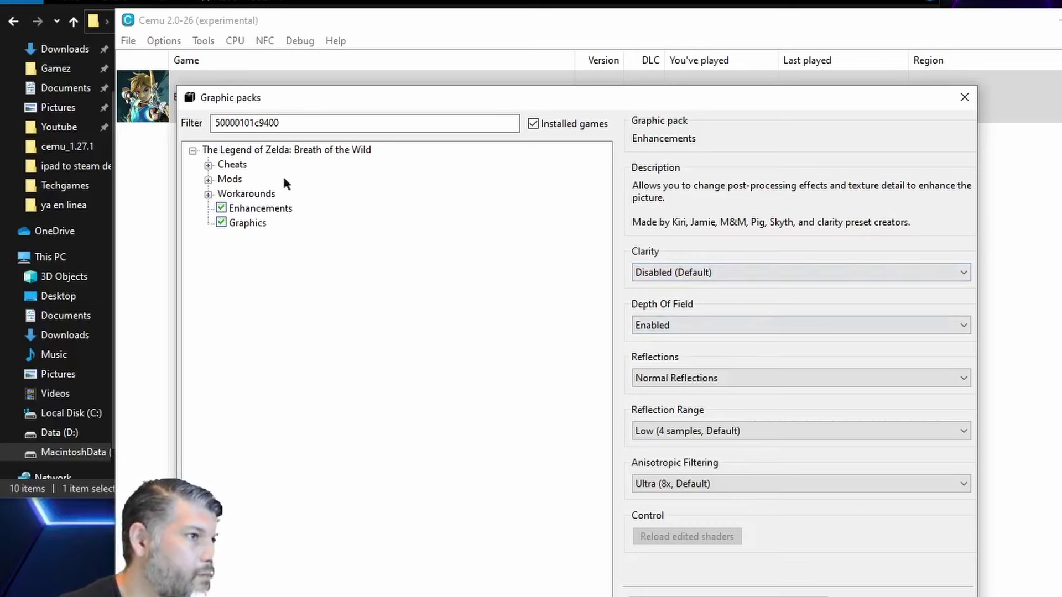
Enable the Infinite Amiibo cheat for Breath of the Wild.
left_click(208, 165)
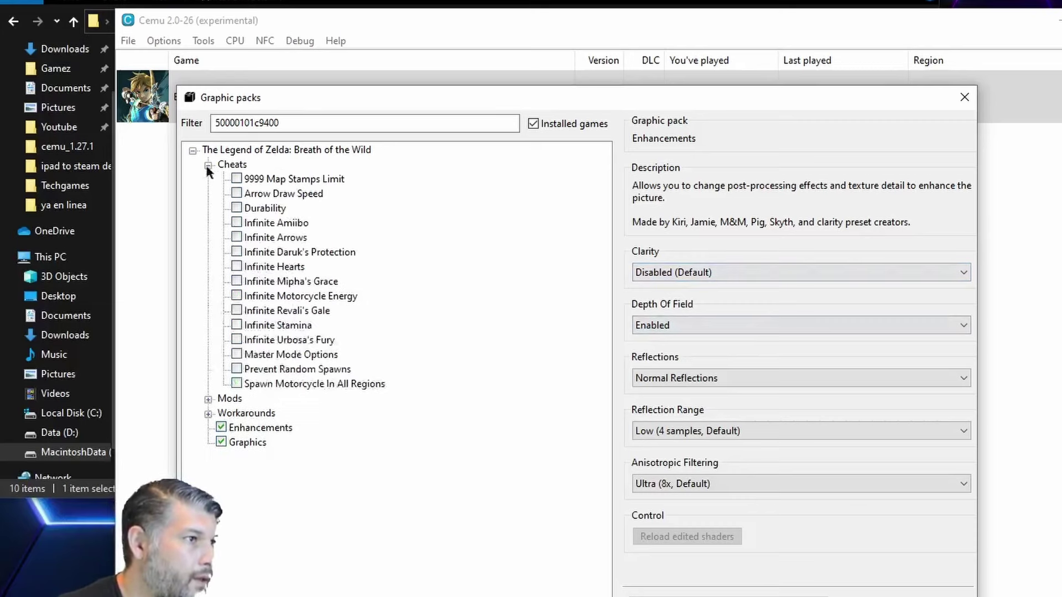
left_click(237, 223)
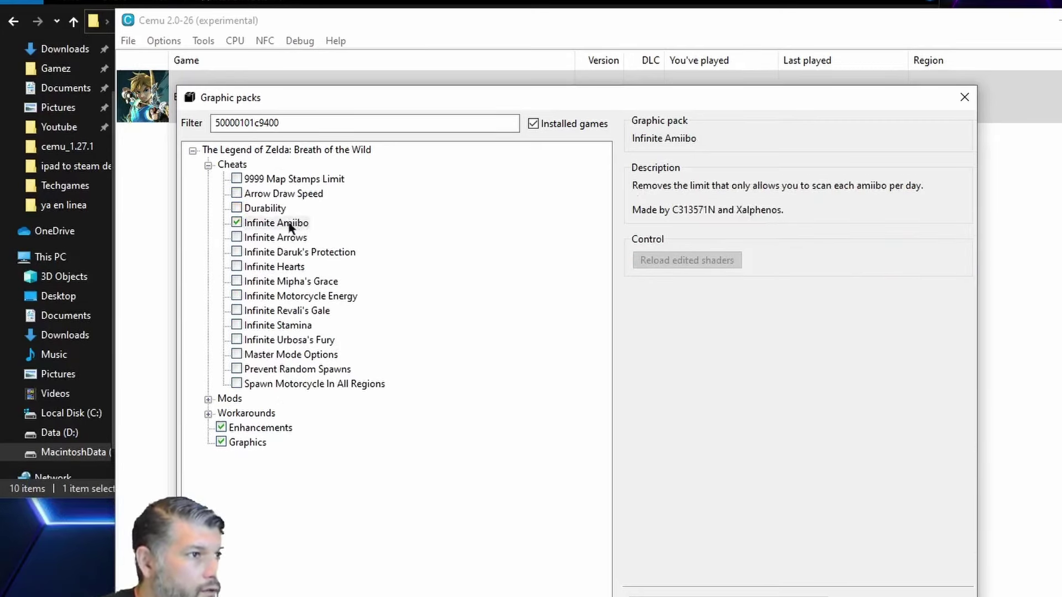
left_click(208, 166)
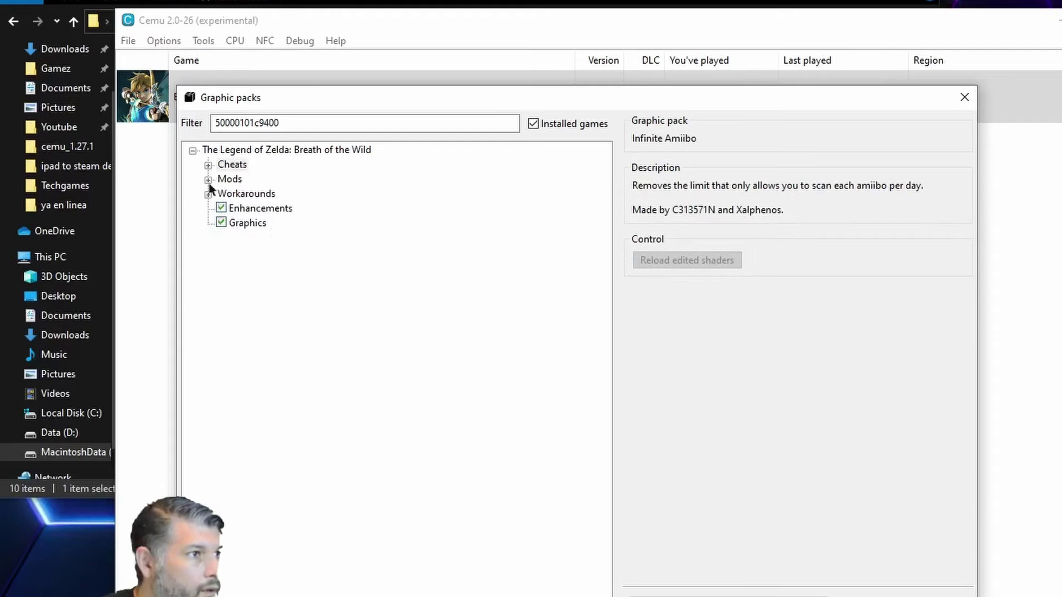
Enable the FPS++ mod in Advanced Settings mode with the framerate limit set to 75FPS (ideal for 75Hz displays).
left_click(208, 180)
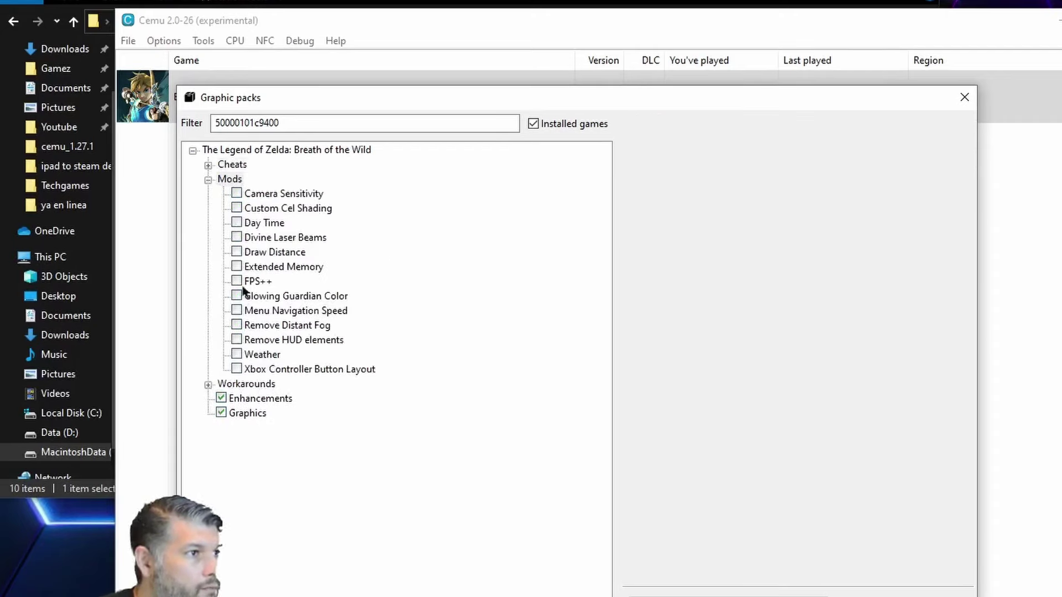
left_click(238, 282)
left_click(686, 273)
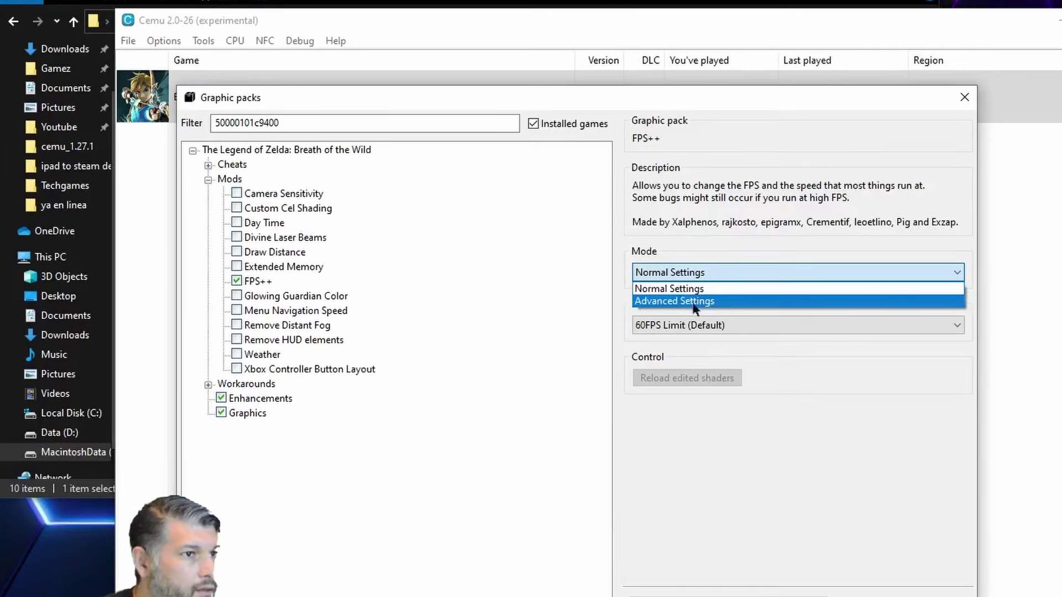
left_click(695, 302)
left_click(679, 327)
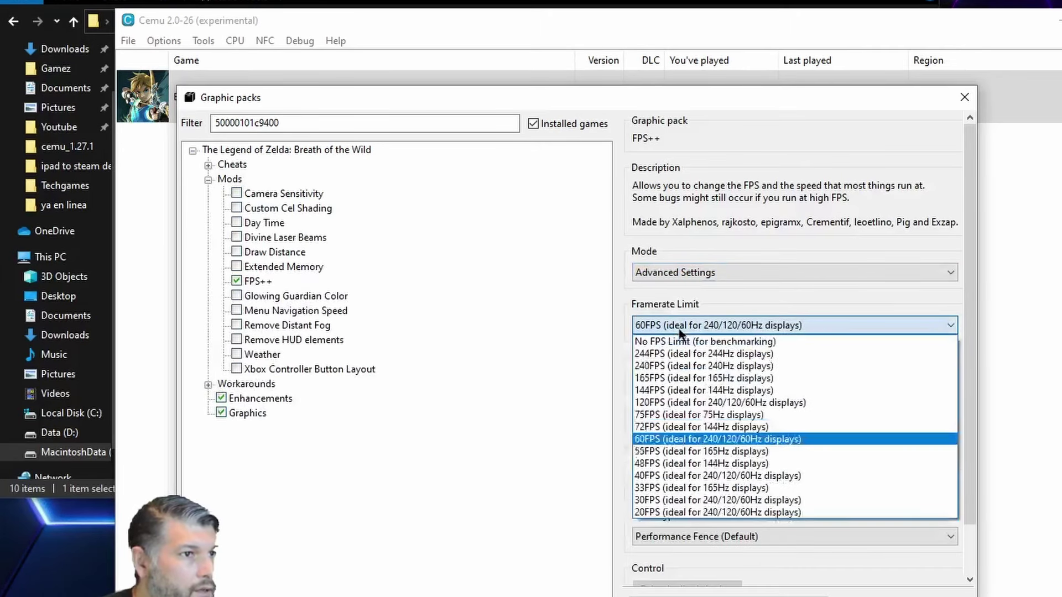
left_click(679, 415)
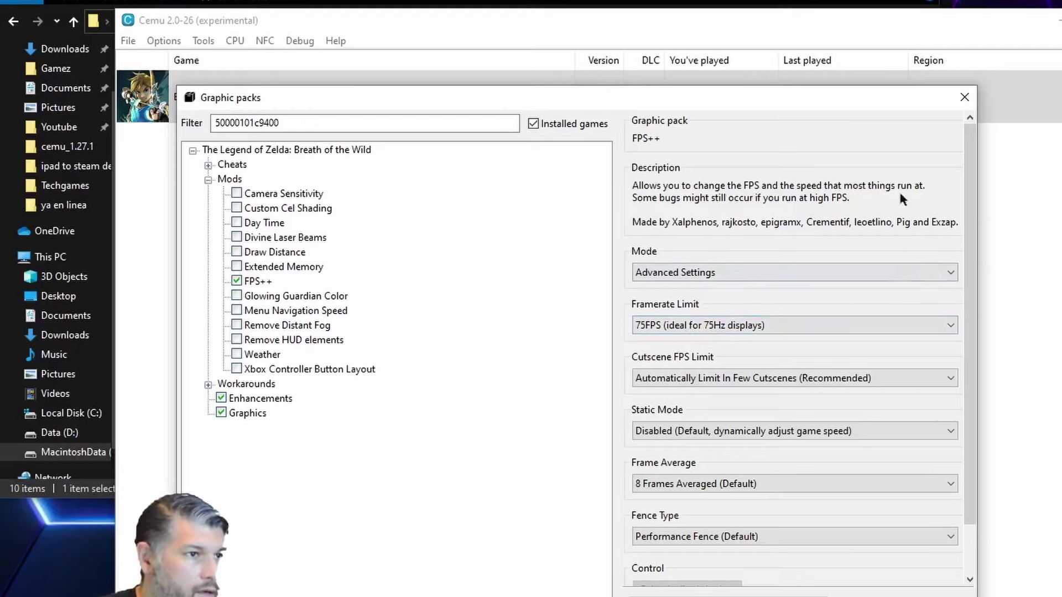
scroll(719, 484, "up", 5)
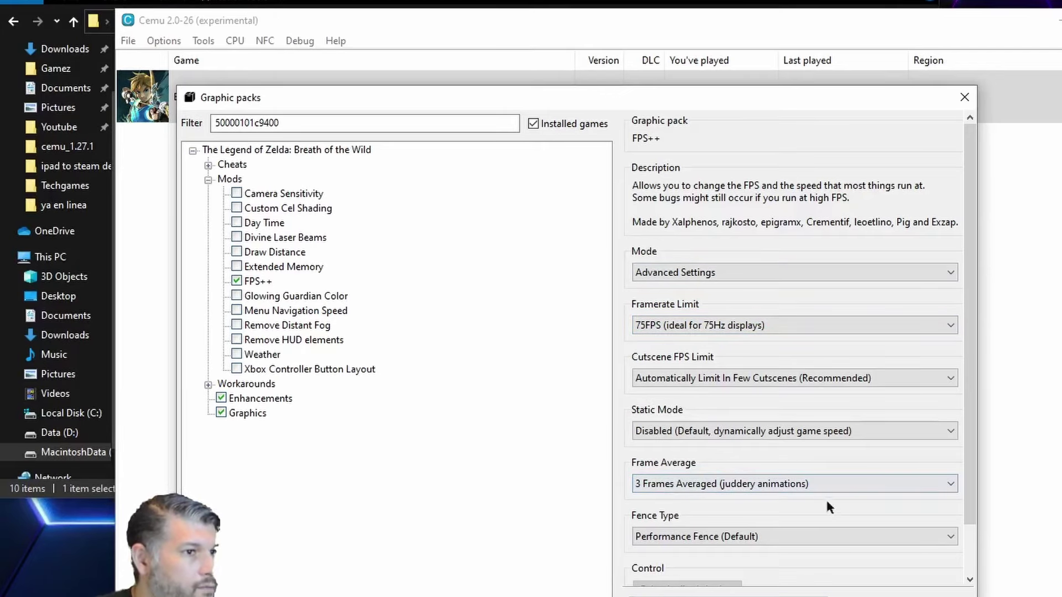
scroll(827, 502, "down", 3)
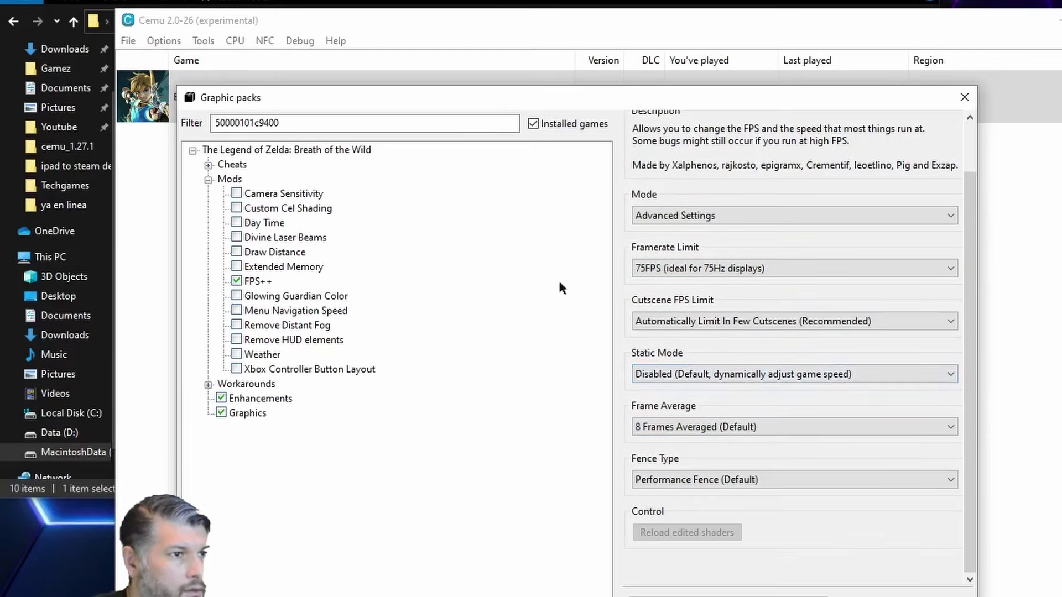
Look through the available Workarounds and Mods for Breath of the Wild, then close the graphic packs.
left_click(207, 180)
left_click(243, 154)
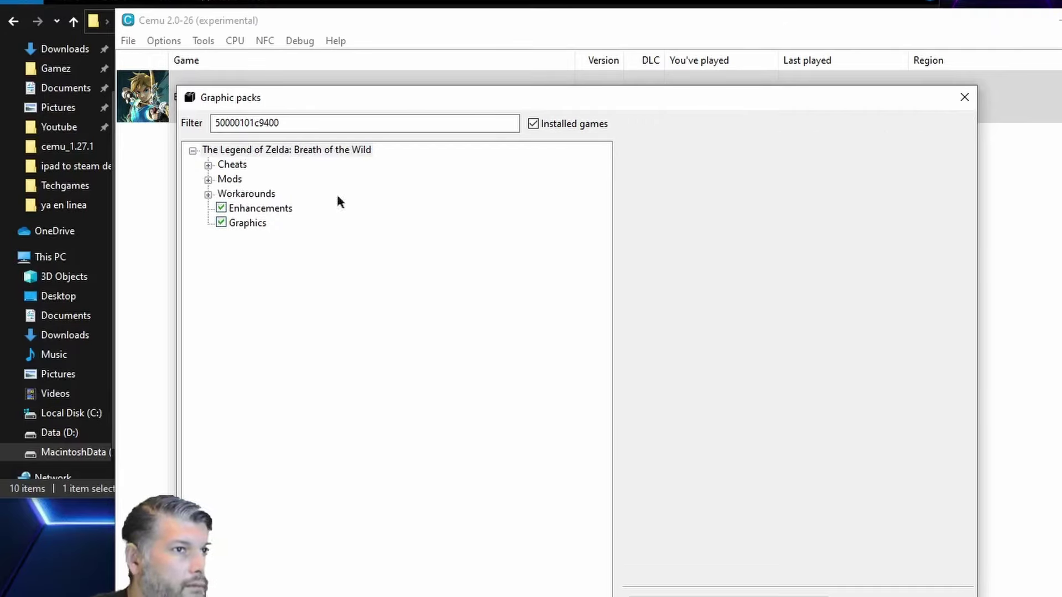
left_click(238, 193)
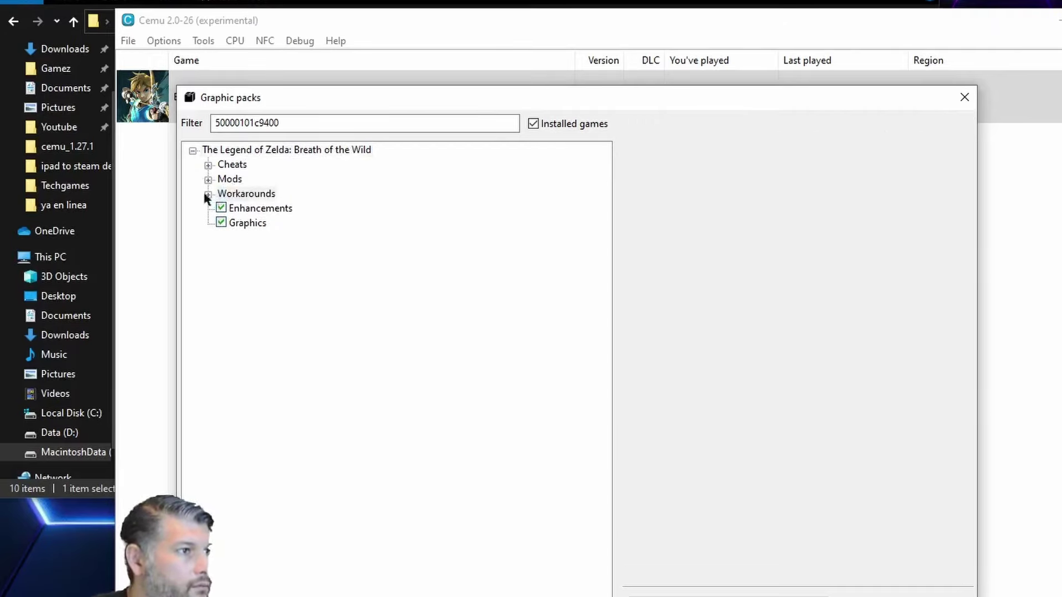
left_click(208, 195)
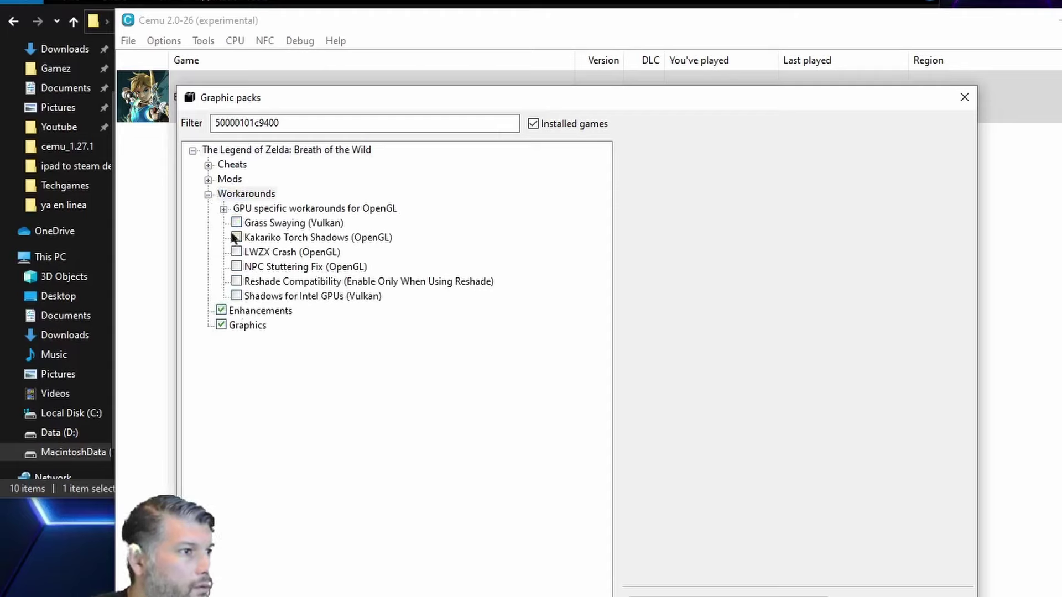
left_click(208, 180)
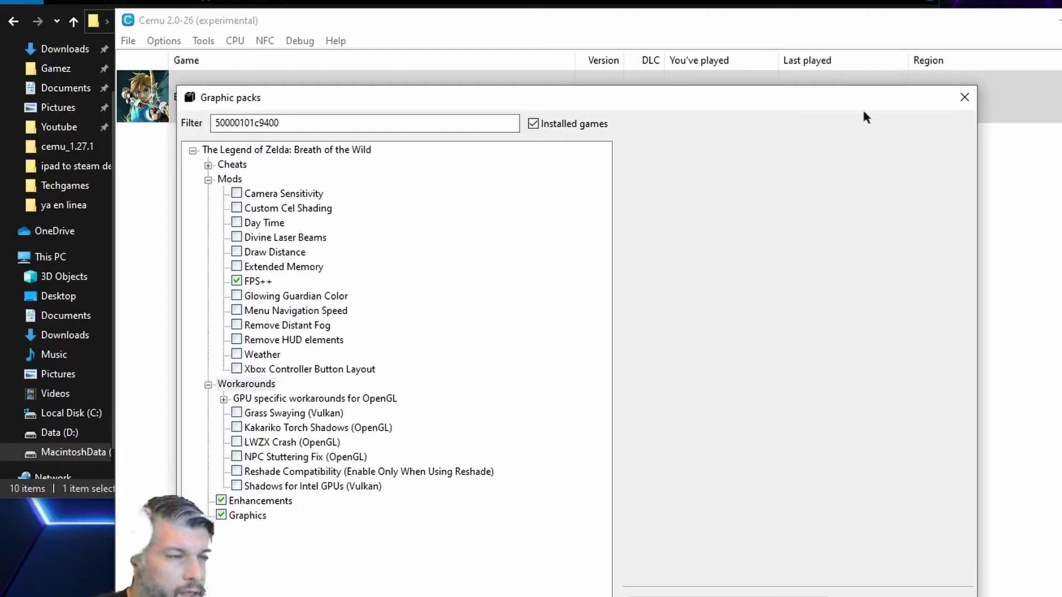
left_click(964, 96)
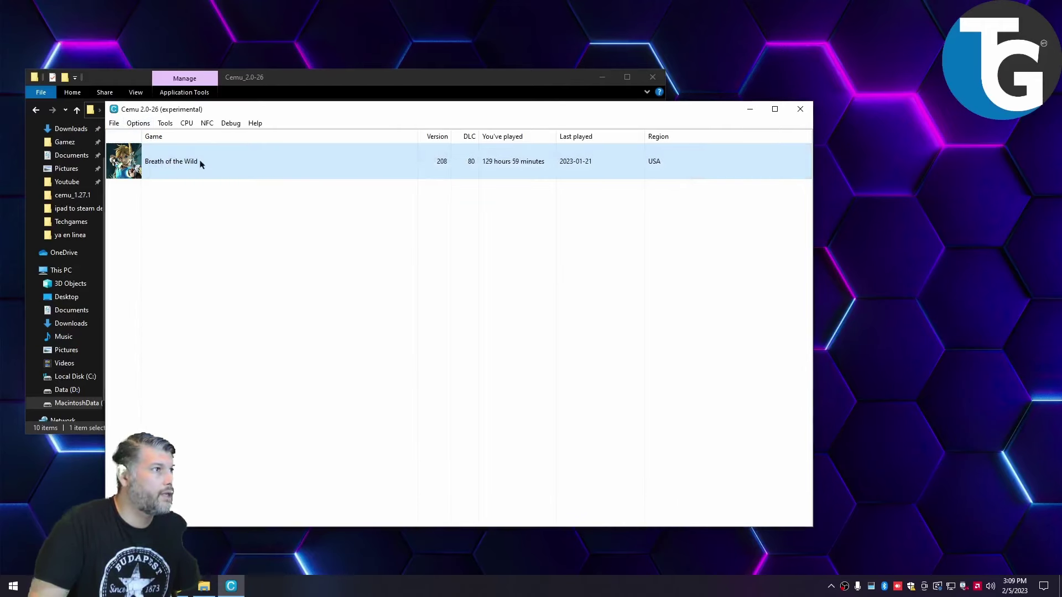
Launch Breath of the Wild, resume the game and load the Santuario de Issuk autosave.
left_click(138, 123)
left_click(243, 164)
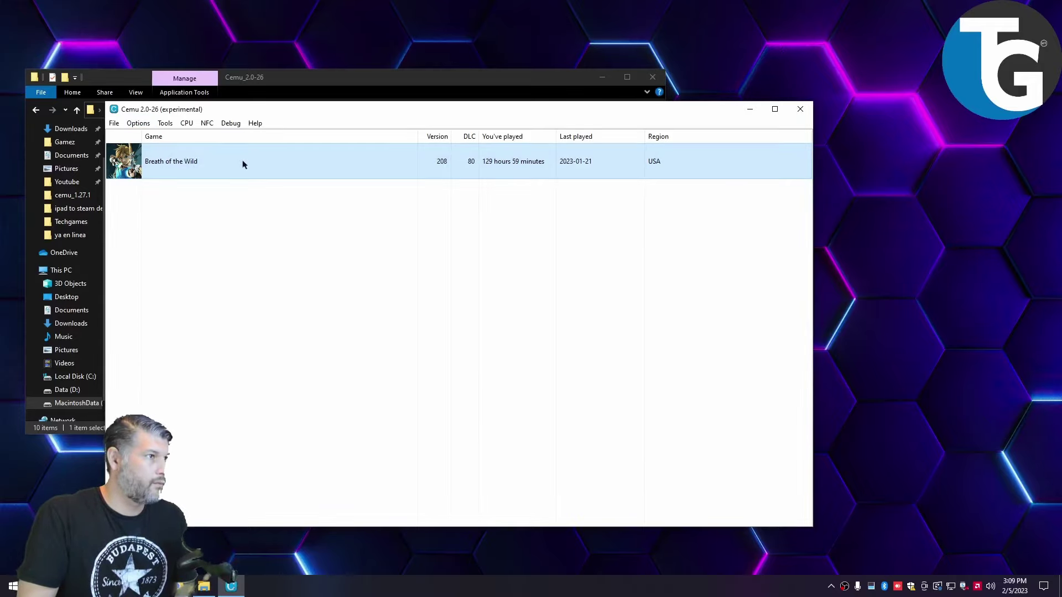
double_click(207, 169)
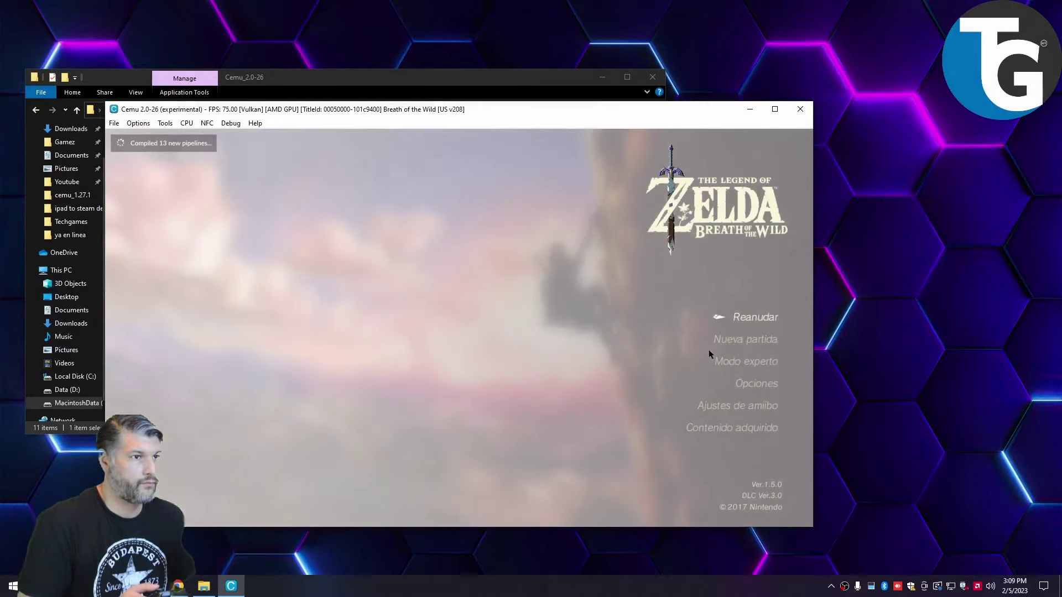
key("Return")
key("Return")
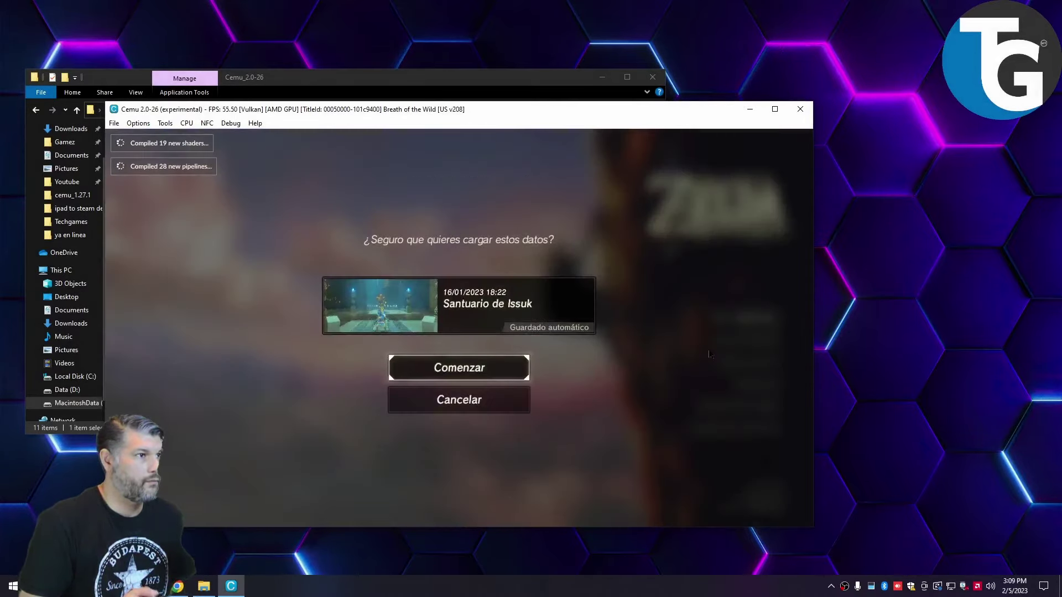
key("Return")
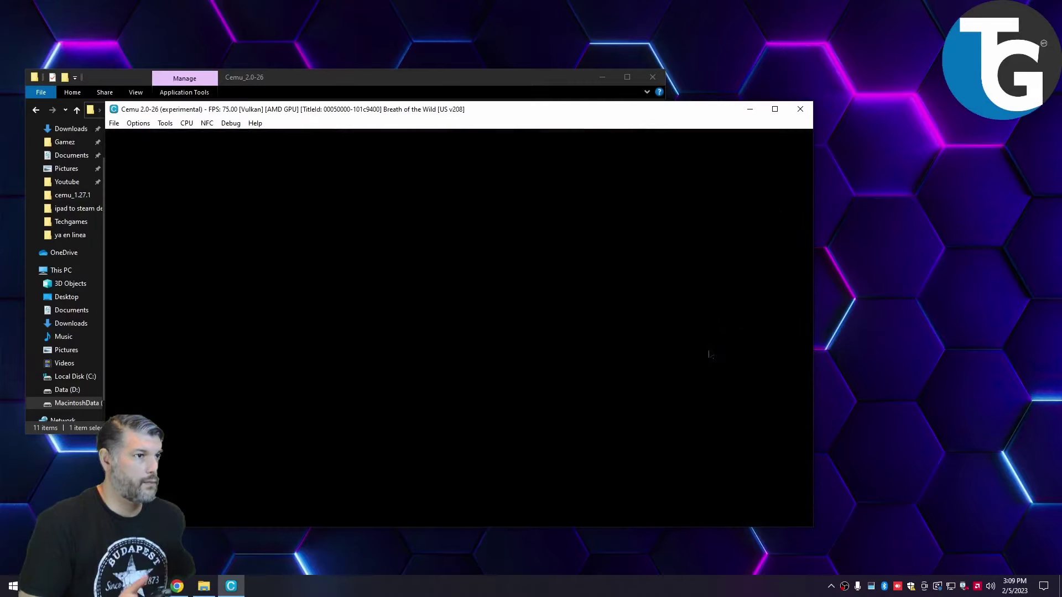